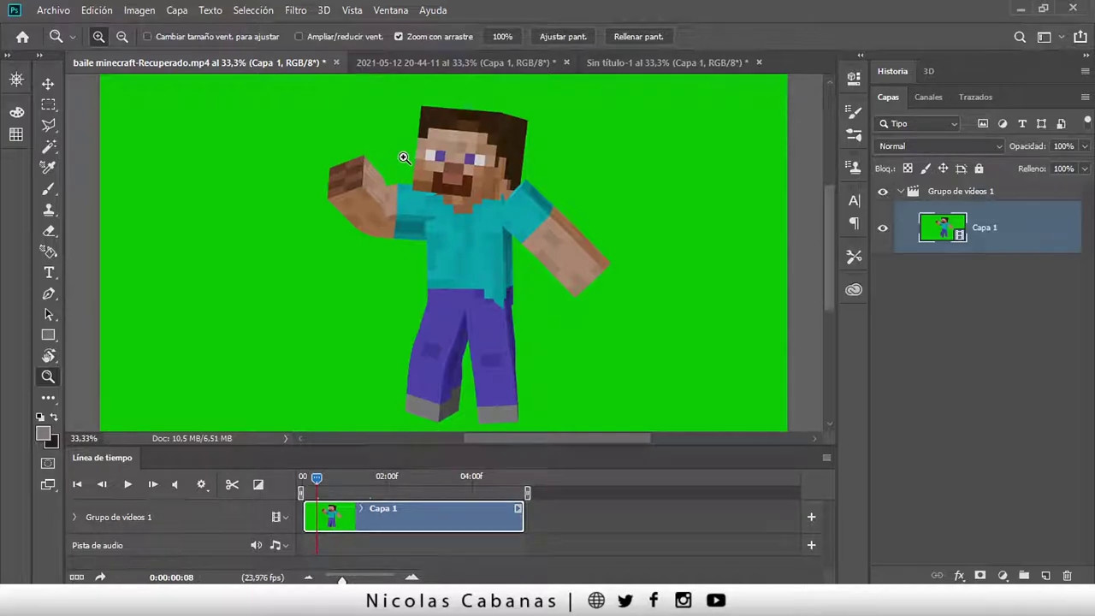
Zoom in around Steve, then fit the whole video frame in the window.
drag(403, 169, 396, 171)
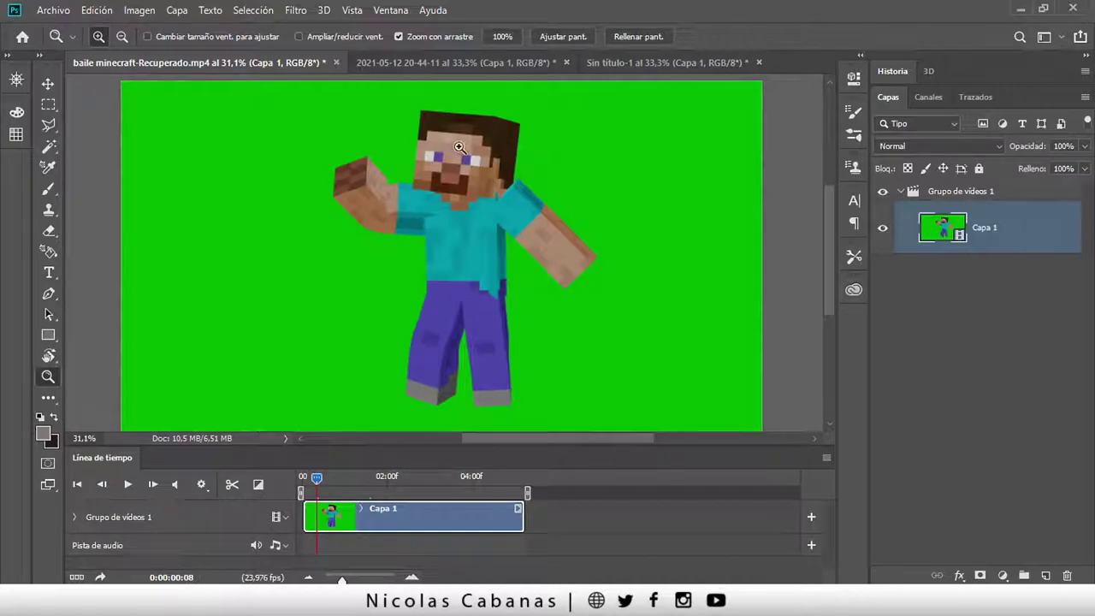
drag(440, 248, 478, 250)
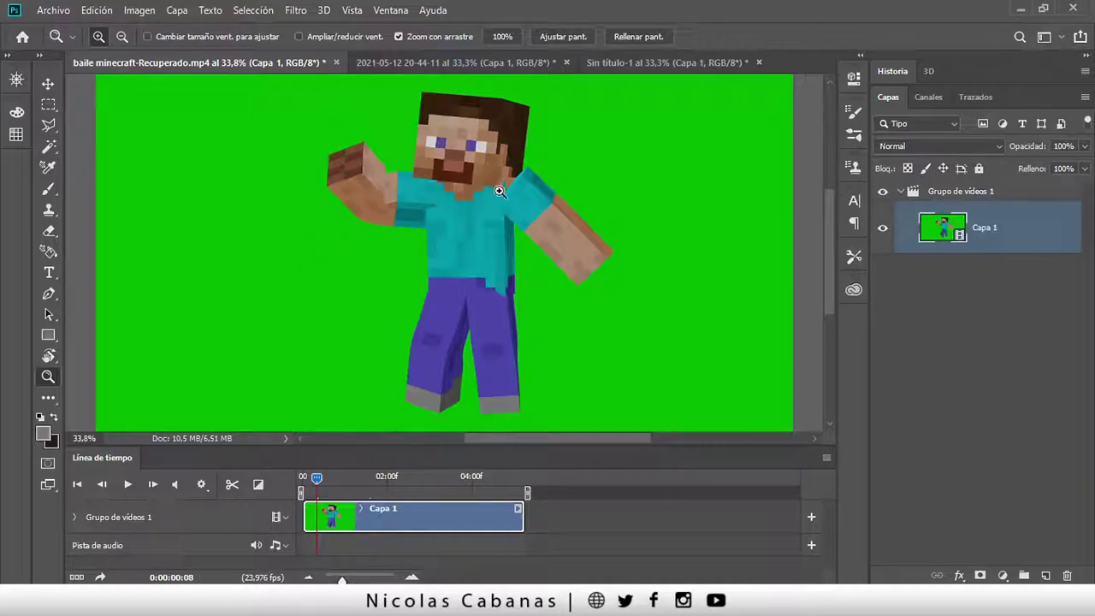
drag(457, 215, 455, 218)
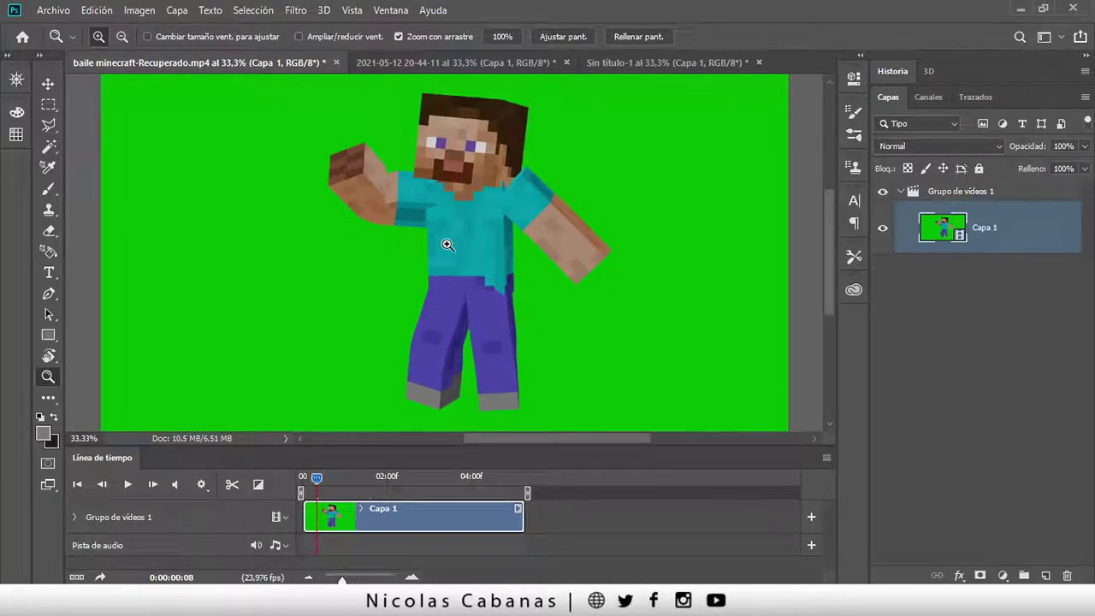
drag(495, 210, 444, 226)
key(ctrl+0)
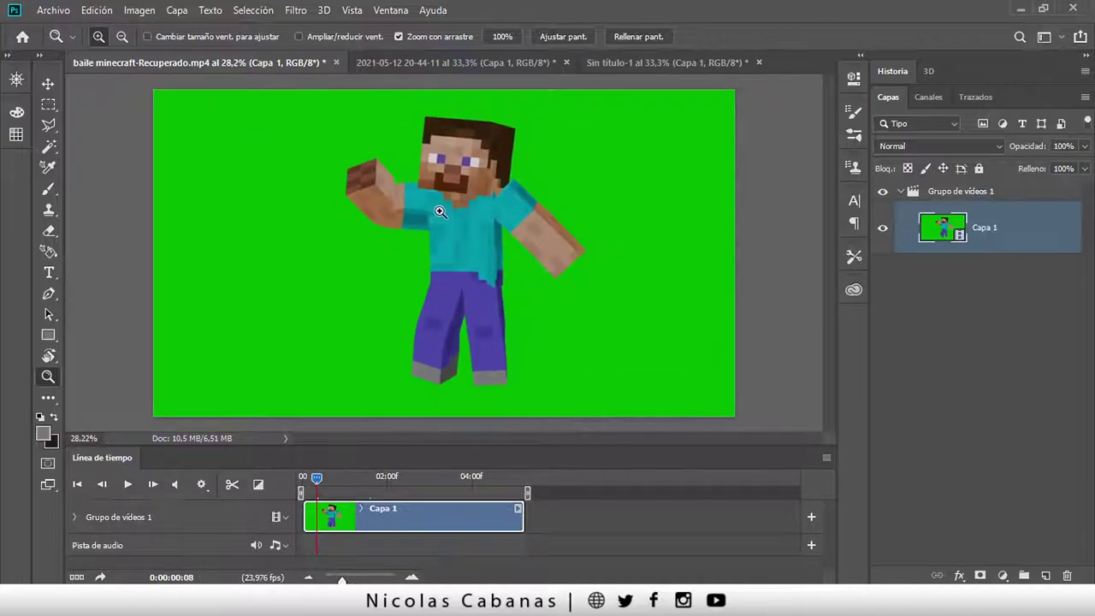
Return to the baile minecraft video and rewind it to 0:00:00:00.
click(417, 63)
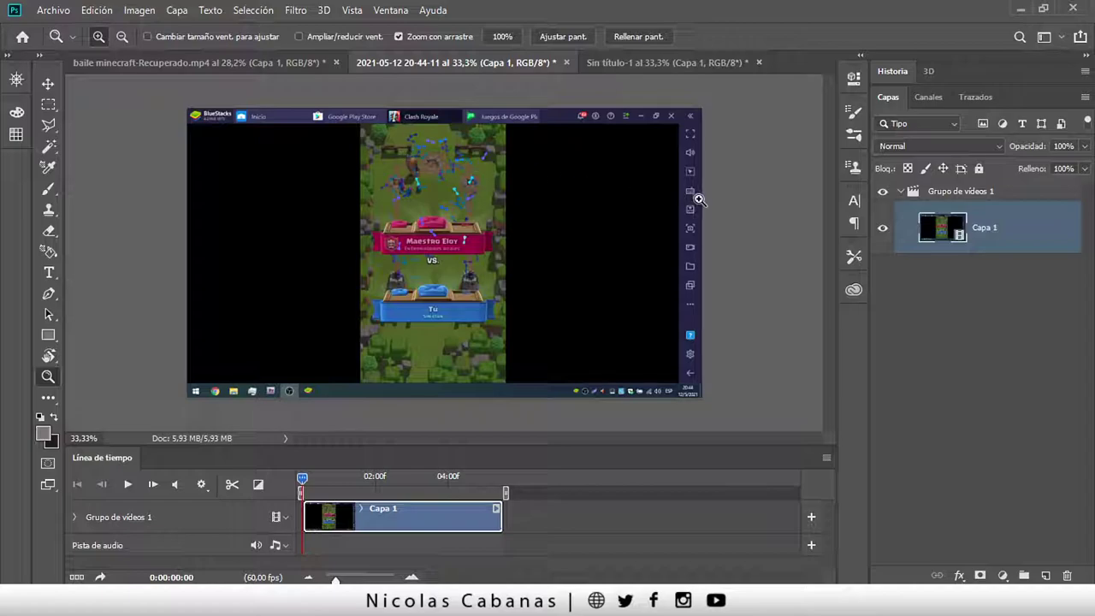
click(198, 62)
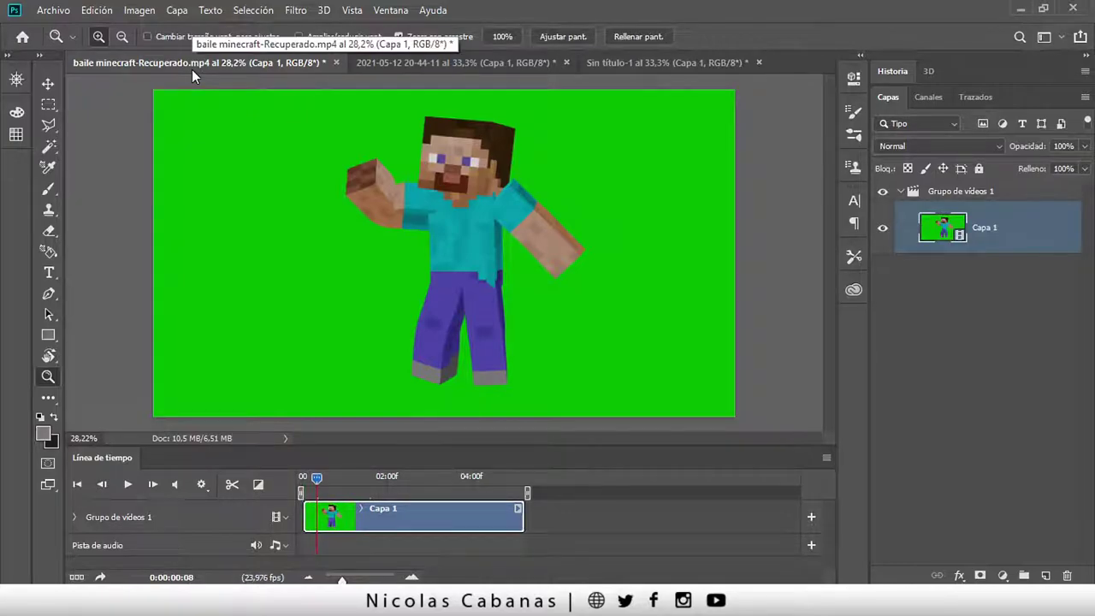
drag(372, 211, 363, 224)
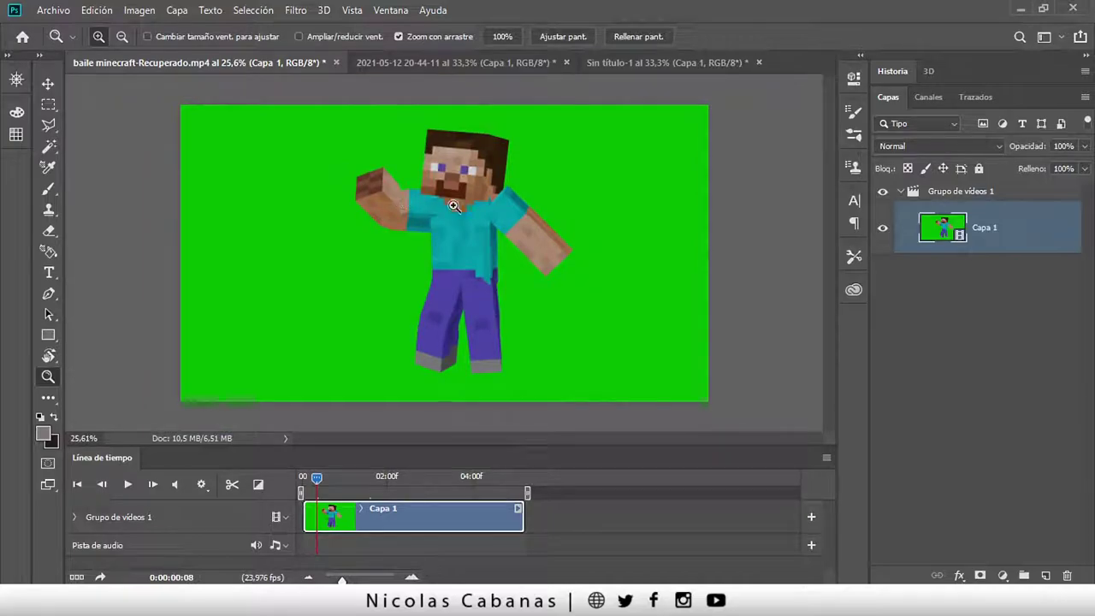
drag(315, 482, 301, 482)
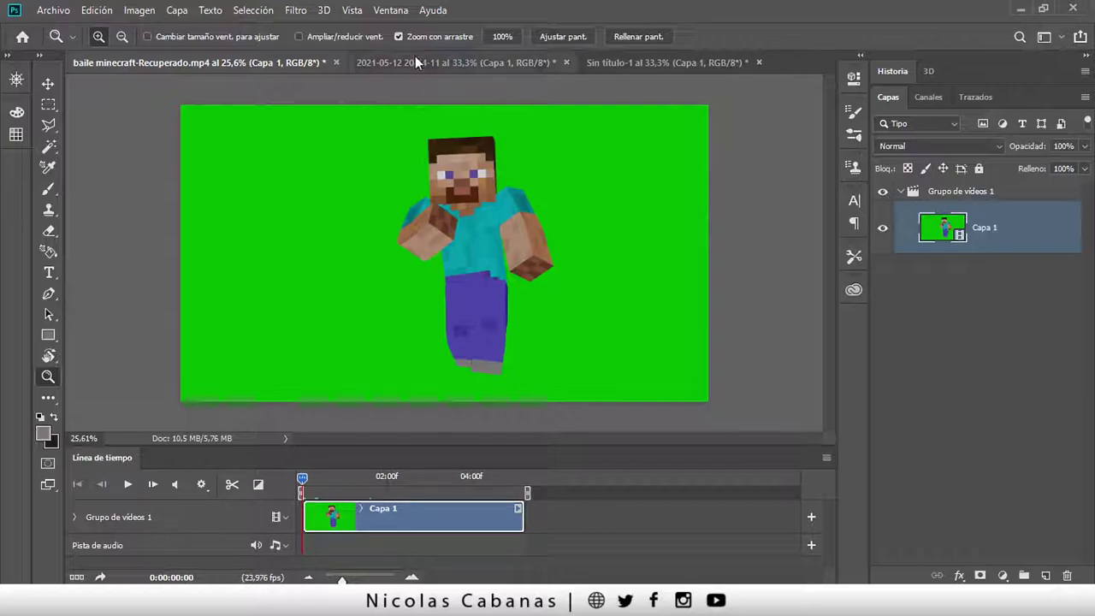
Reposition the Línea de tiempo panel and mute the Minecraft clip's audio.
click(399, 12)
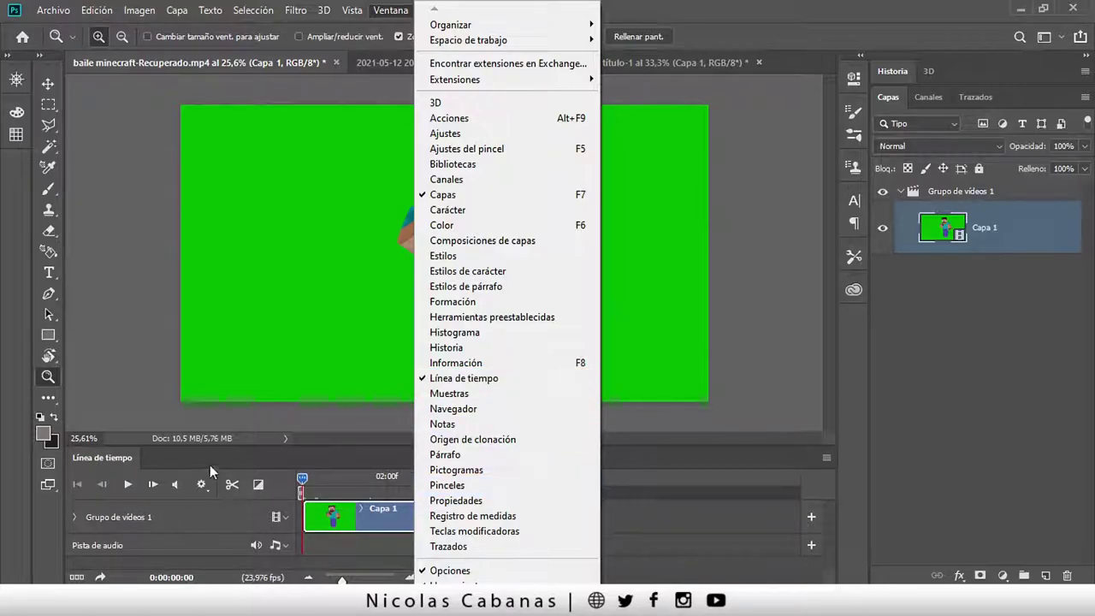
click(236, 460)
mouse_move(106, 456)
mouse_down()
mouse_move(97, 474)
mouse_move(106, 452)
mouse_up()
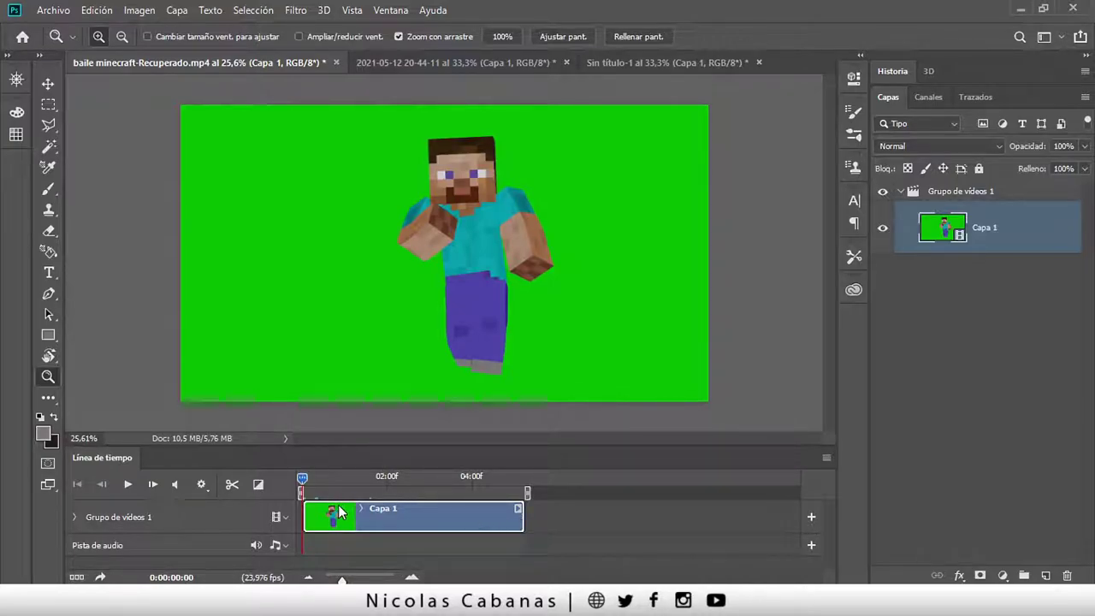
click(177, 485)
click(249, 12)
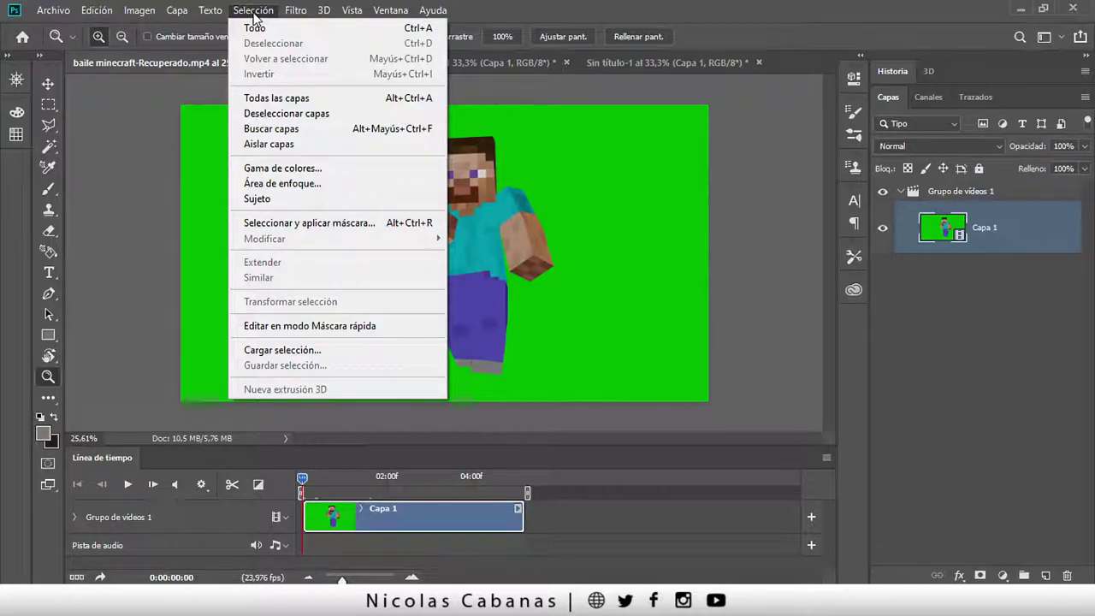
Select the green with Gama de colores at Tolerancia 140 and delete it from frame one.
click(272, 167)
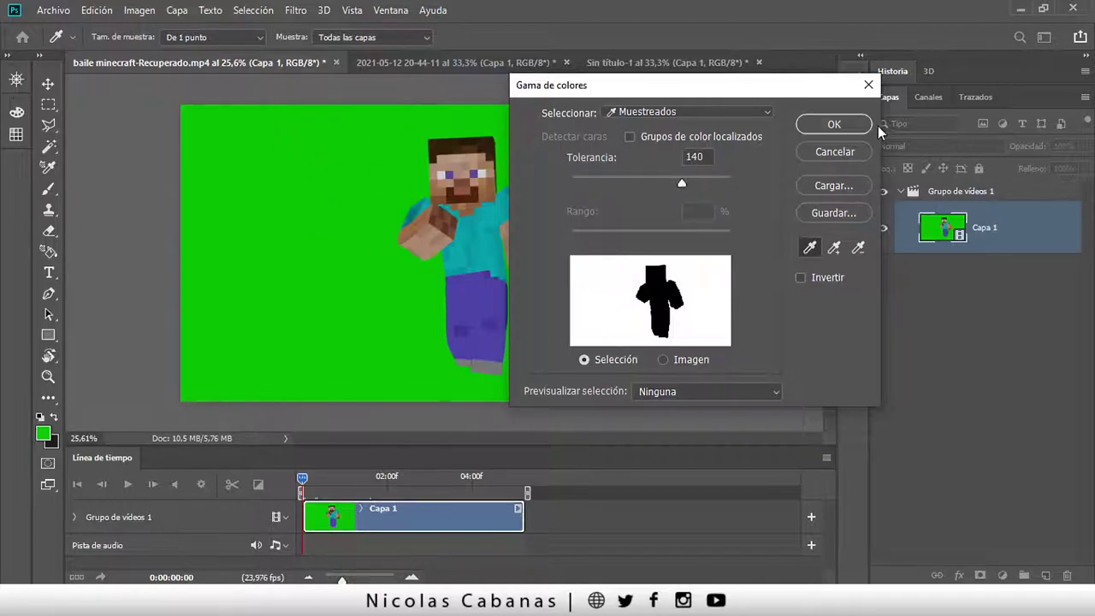
double_click(712, 155)
click(832, 125)
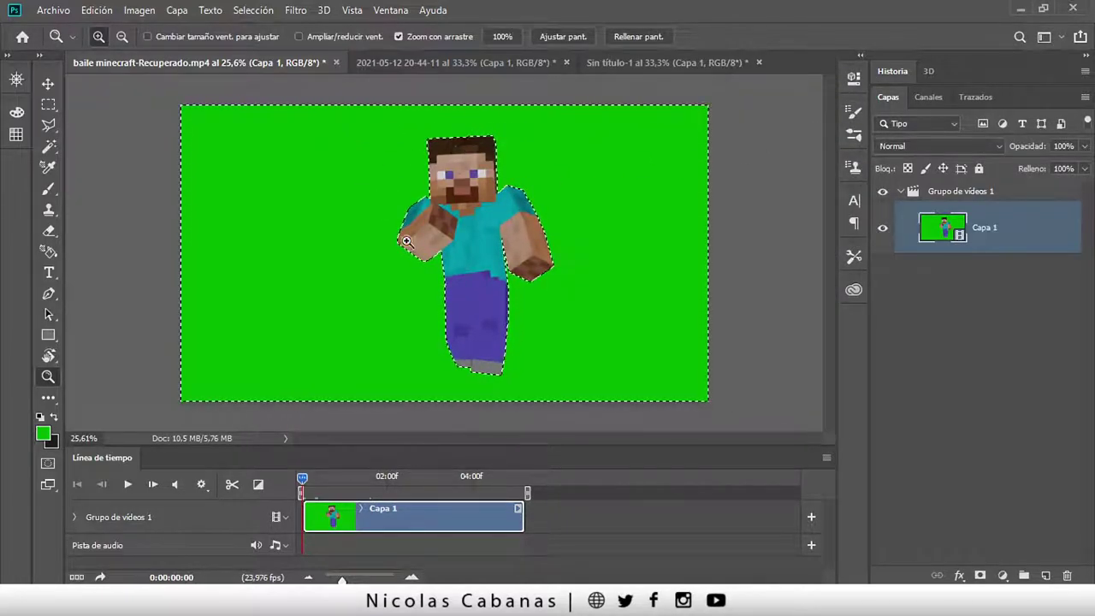
key(Delete)
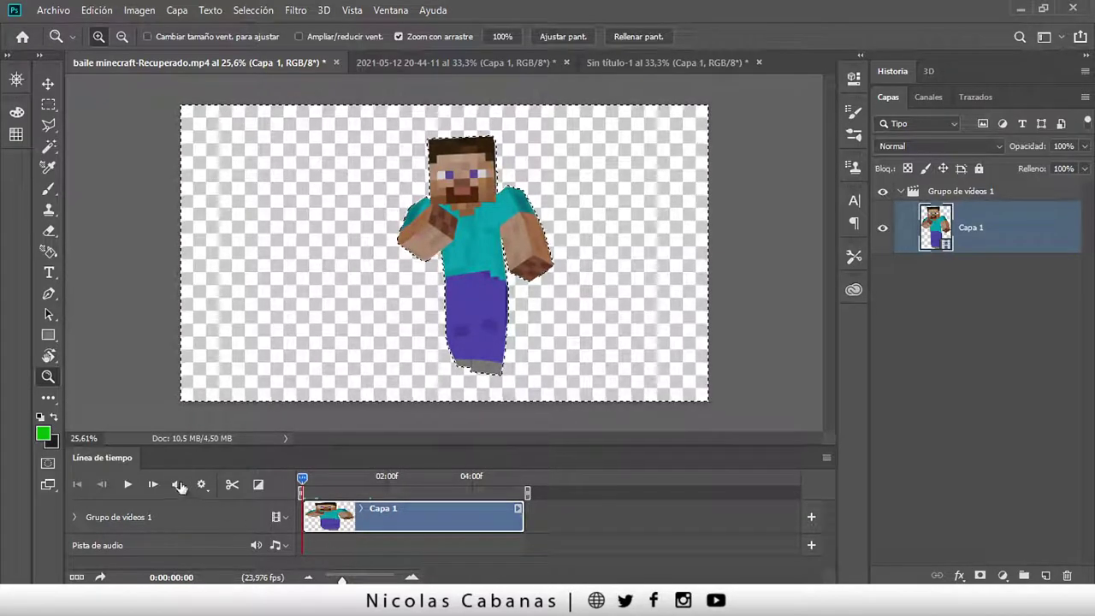
Zoom the timeline in to show frames and put the playhead on the second frame.
click(149, 484)
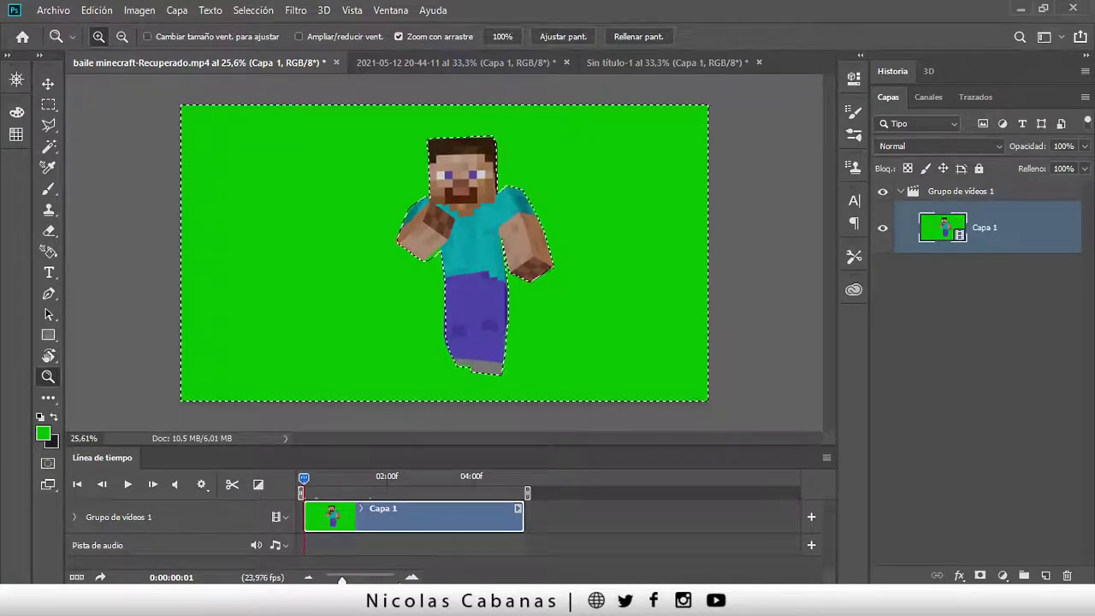
click(411, 577)
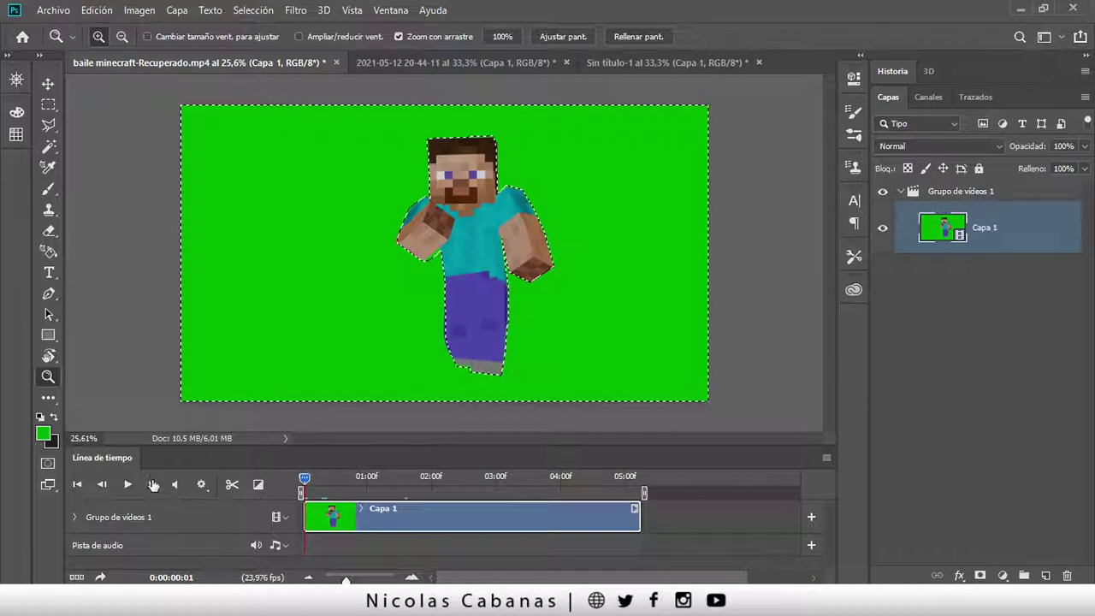
mouse_move(306, 481)
mouse_down()
mouse_move(385, 484)
mouse_move(304, 481)
mouse_up()
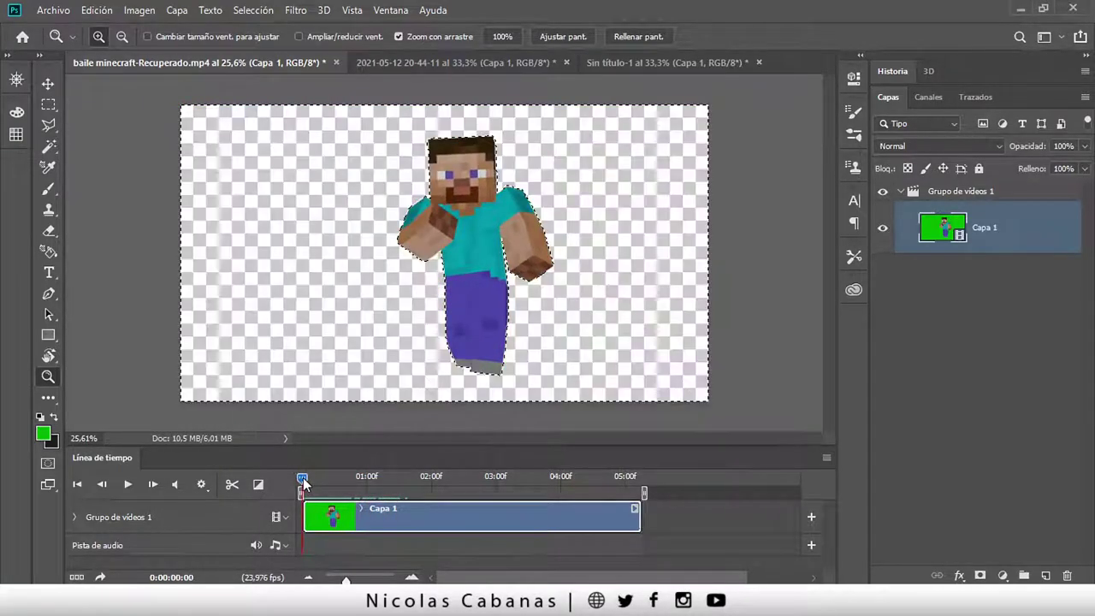
drag(306, 483, 343, 484)
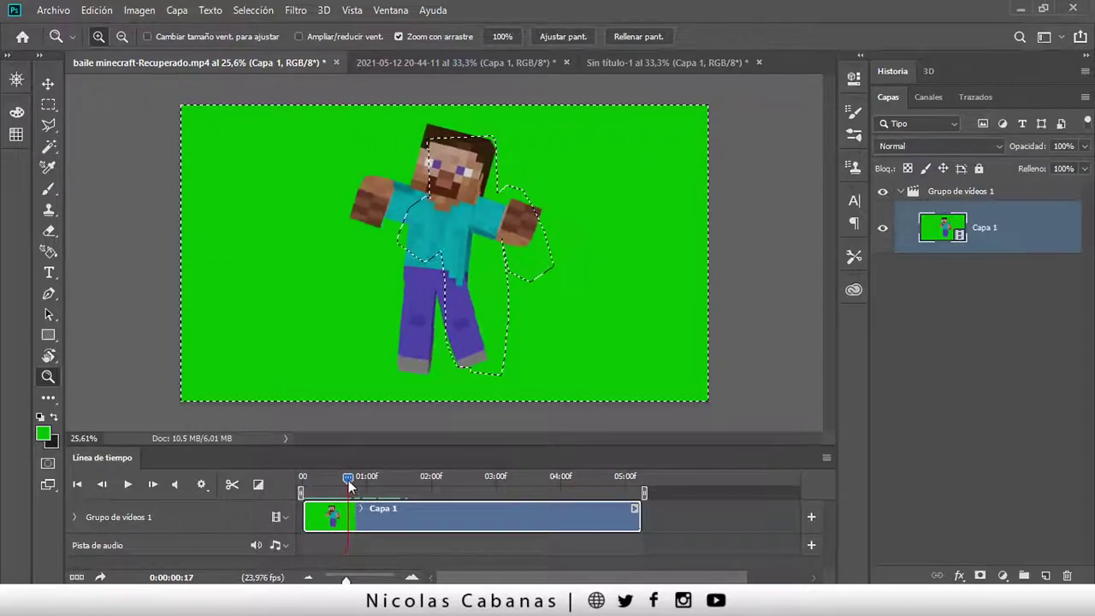
click(303, 479)
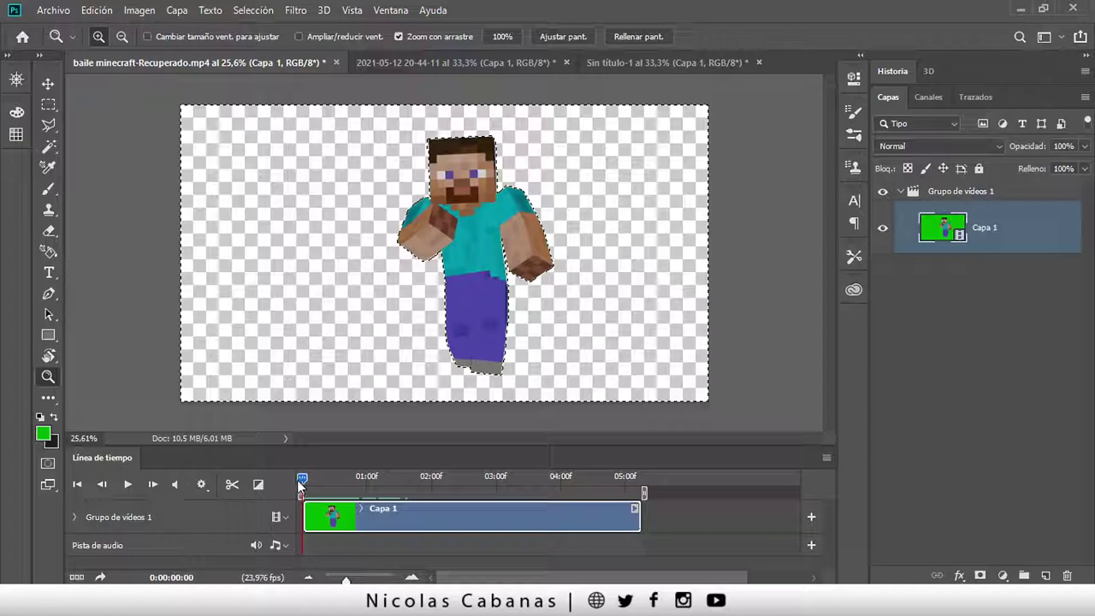
click(154, 484)
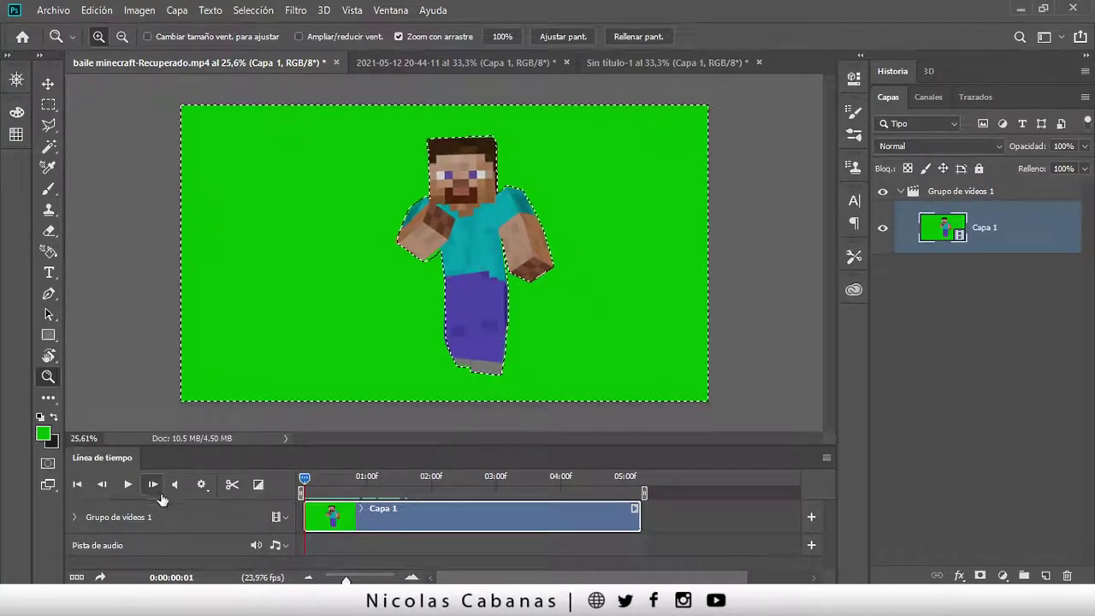
Deselect, then select the green by Gama de colores and delete it from this frame.
click(253, 9)
click(259, 41)
click(253, 10)
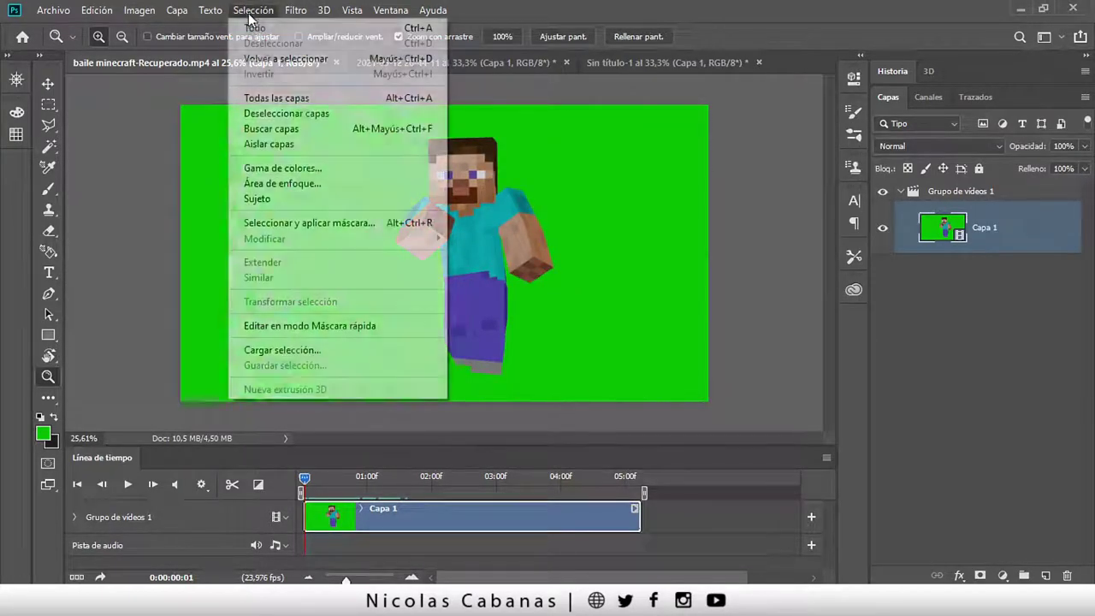
click(264, 168)
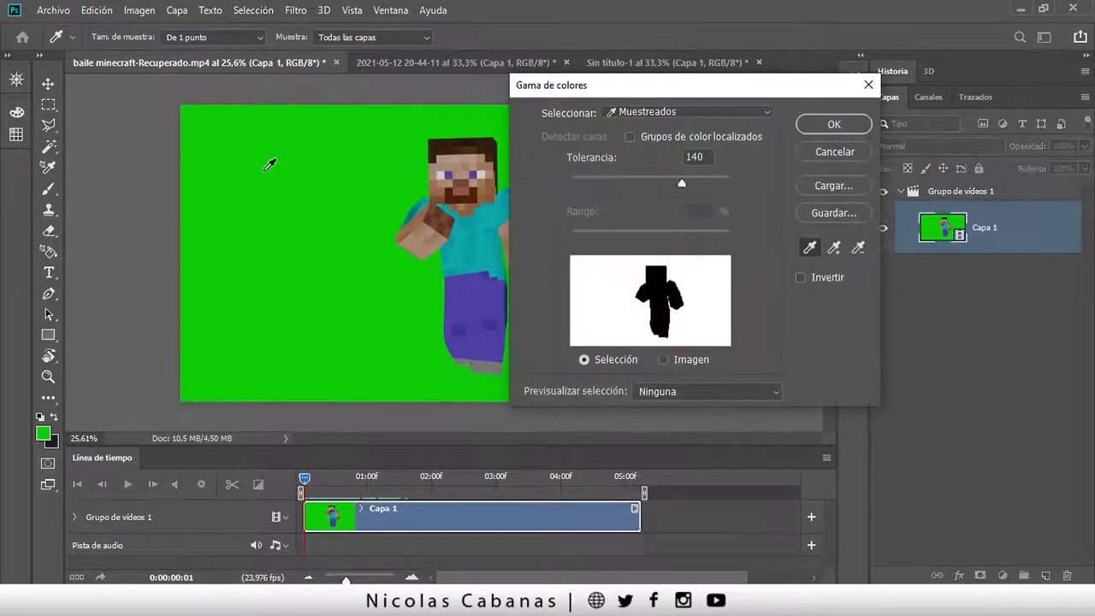
click(833, 125)
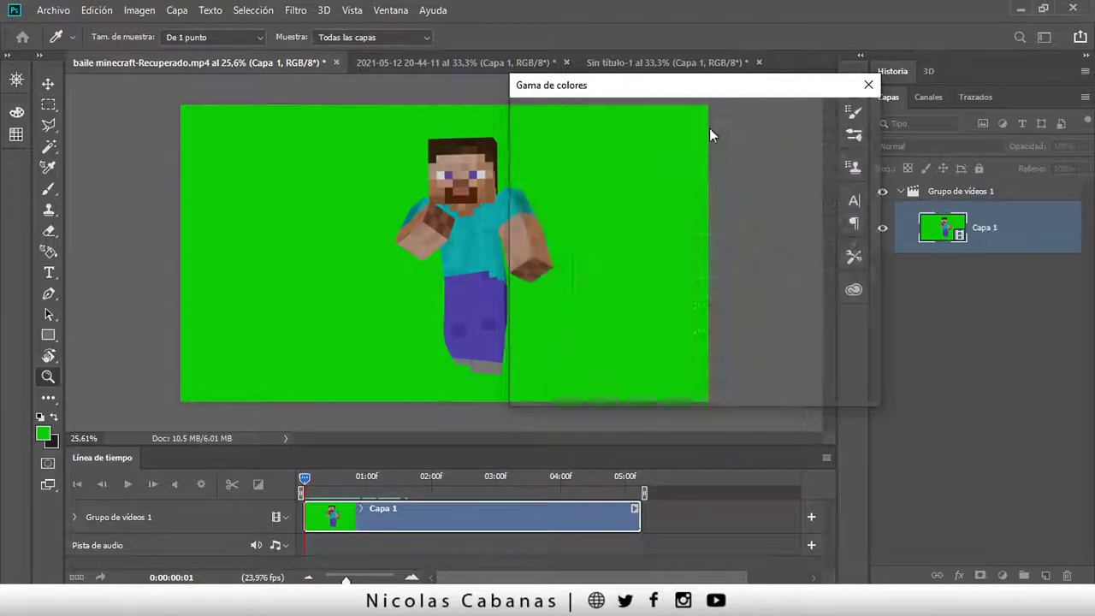
key(Delete)
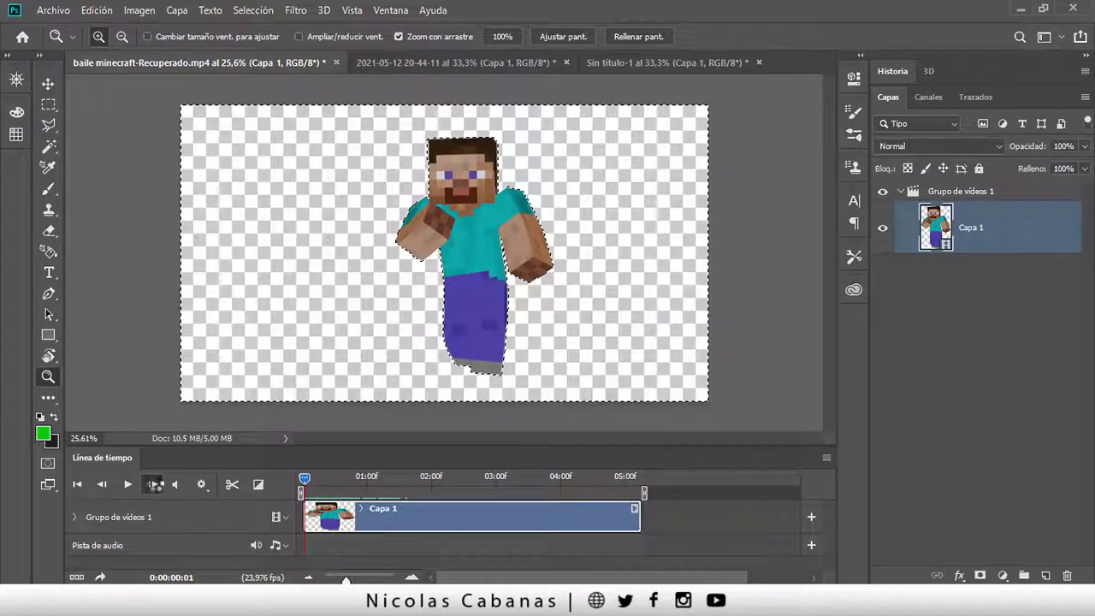
Advance one frame, drop the selection and make Capa 1 the only selected layer.
click(152, 484)
click(254, 9)
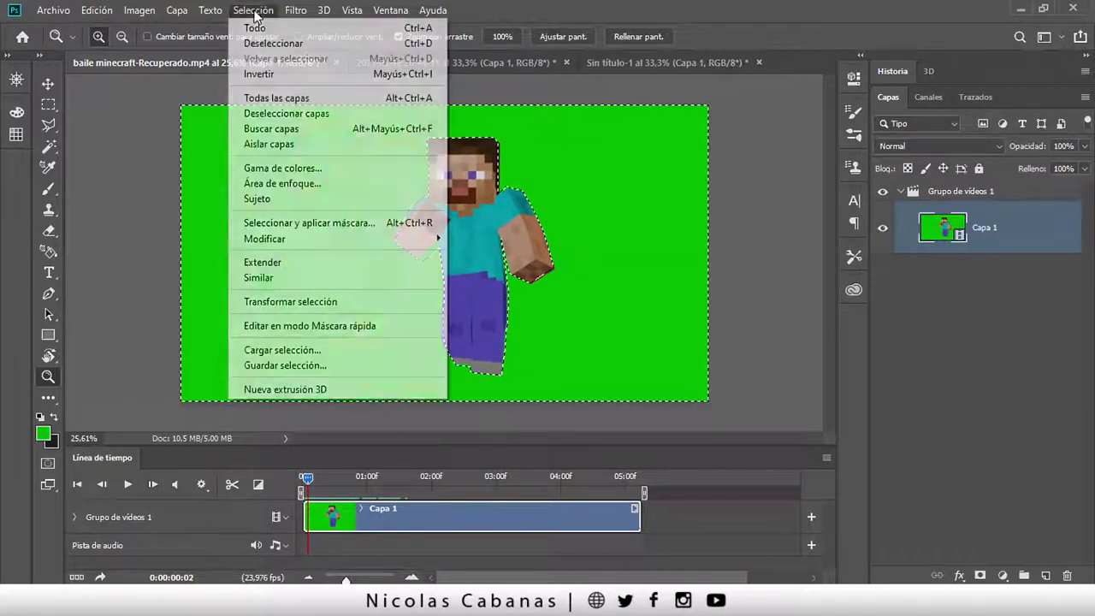
click(256, 44)
click(248, 11)
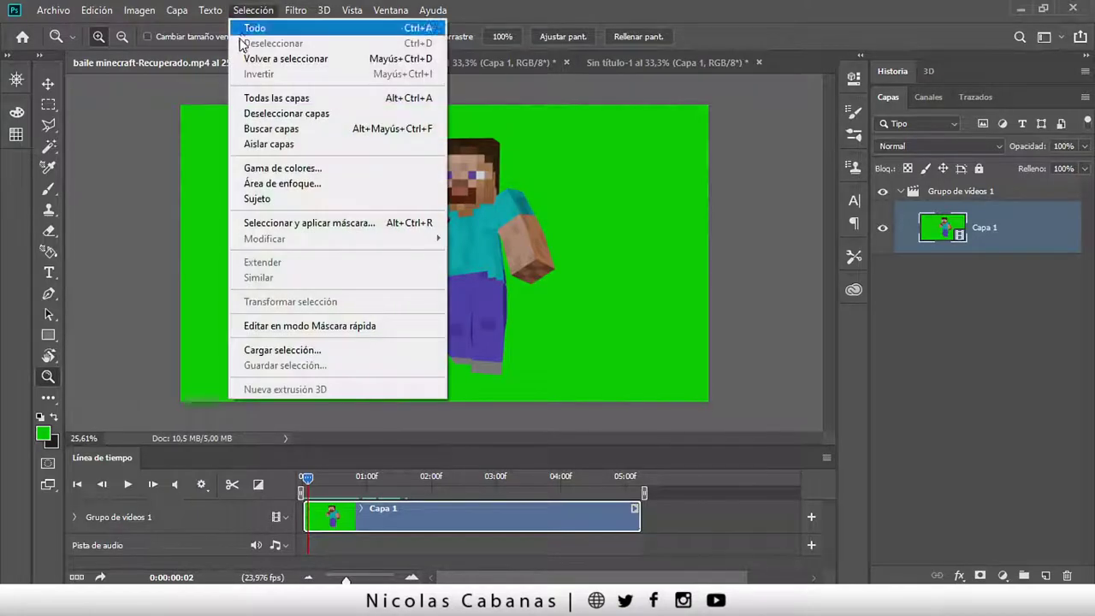
click(264, 98)
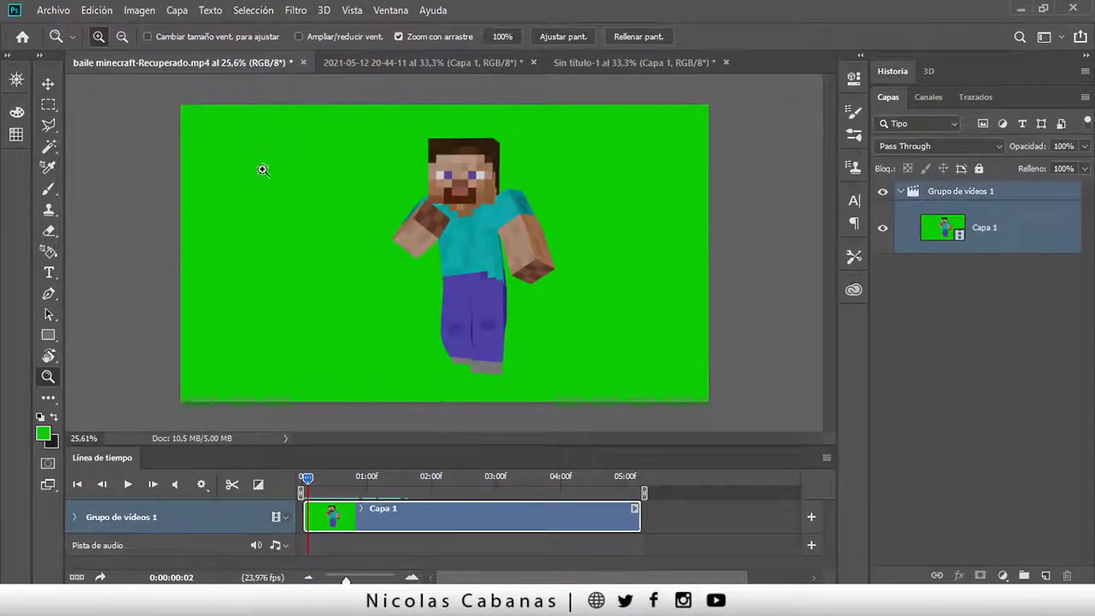
click(253, 10)
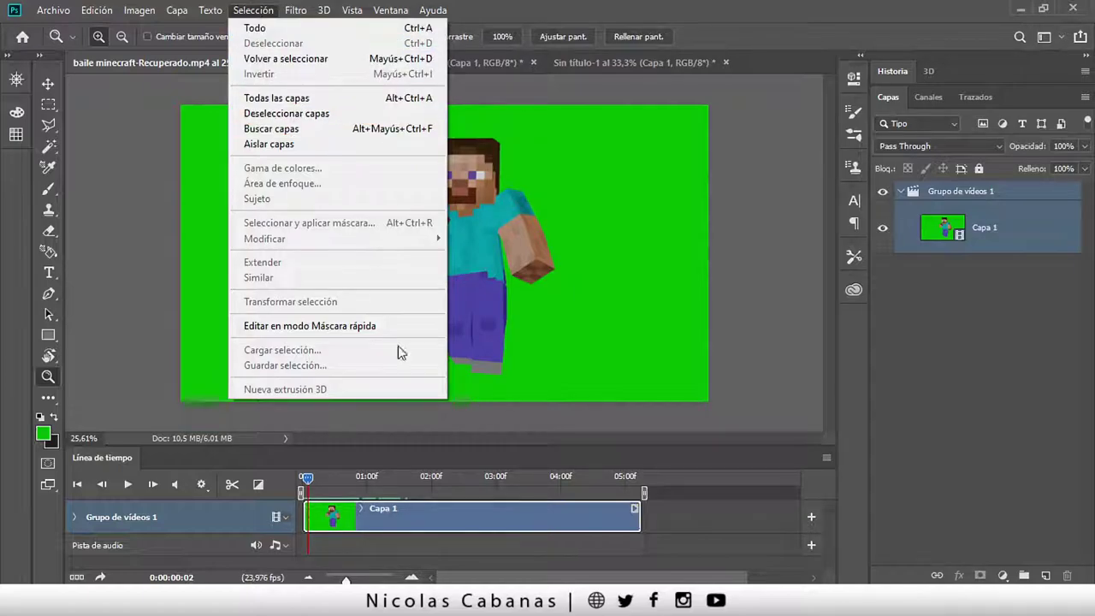
click(478, 514)
click(478, 514)
Select this frame's green with Gama de colores, delete it and deselect with Ctrl+D.
click(253, 10)
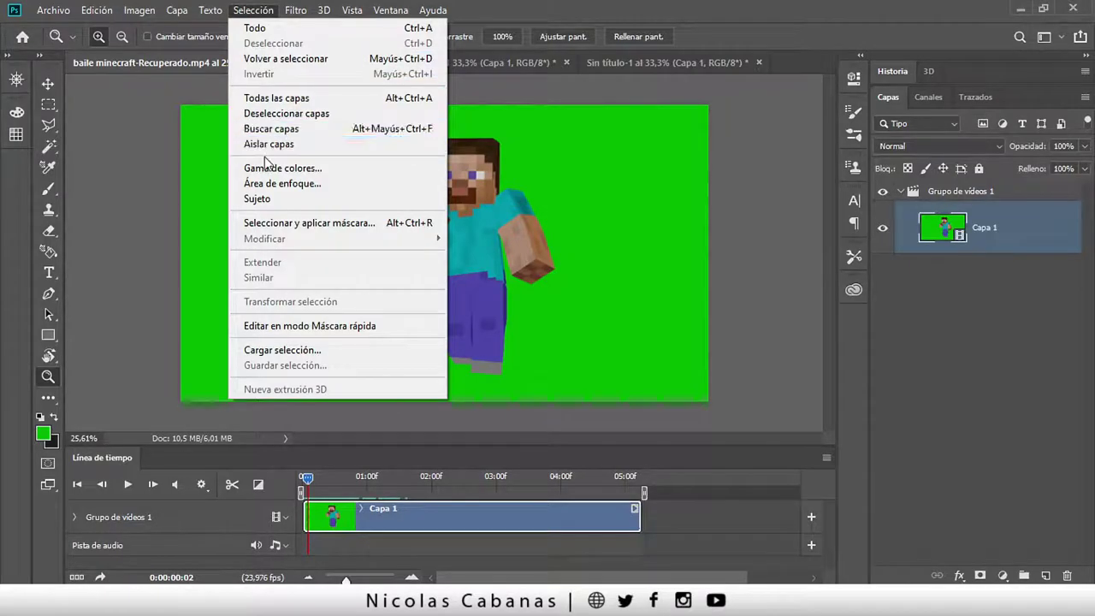
click(268, 168)
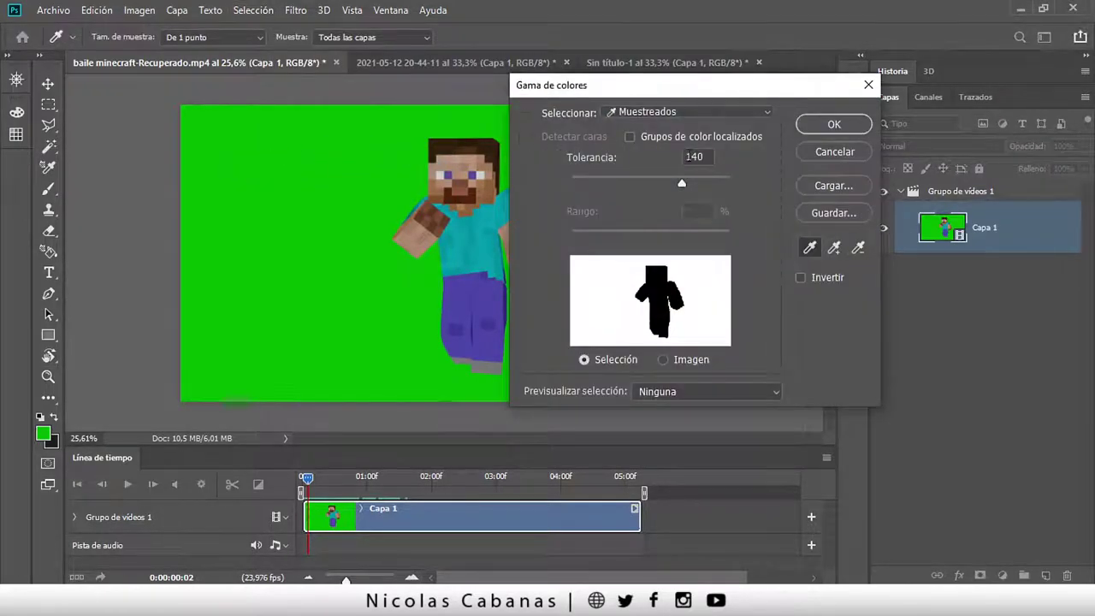
click(825, 125)
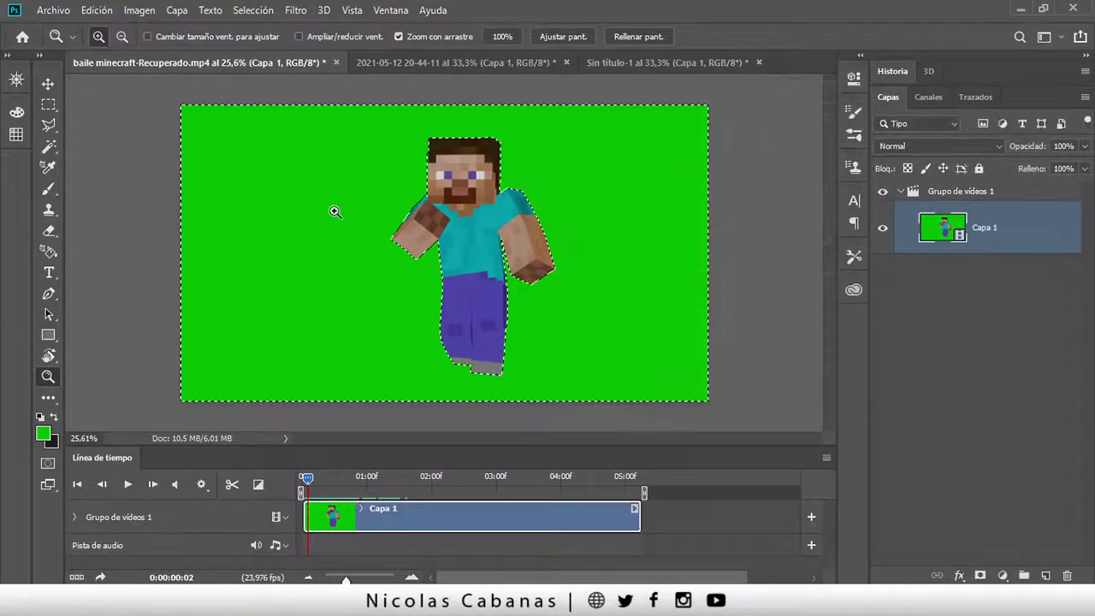
key(Delete)
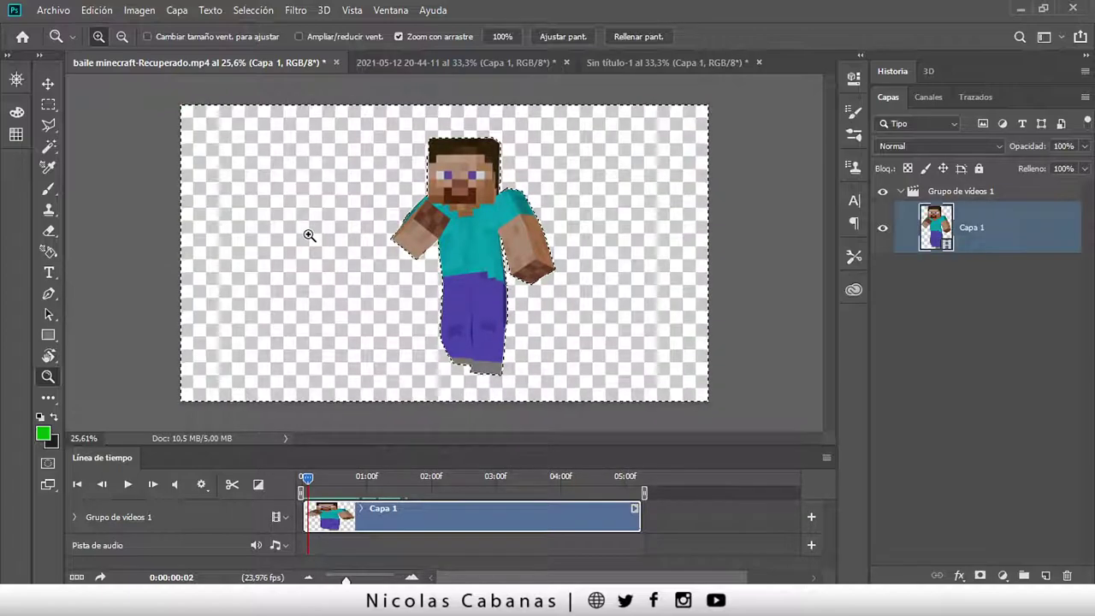
key(ctrl+d)
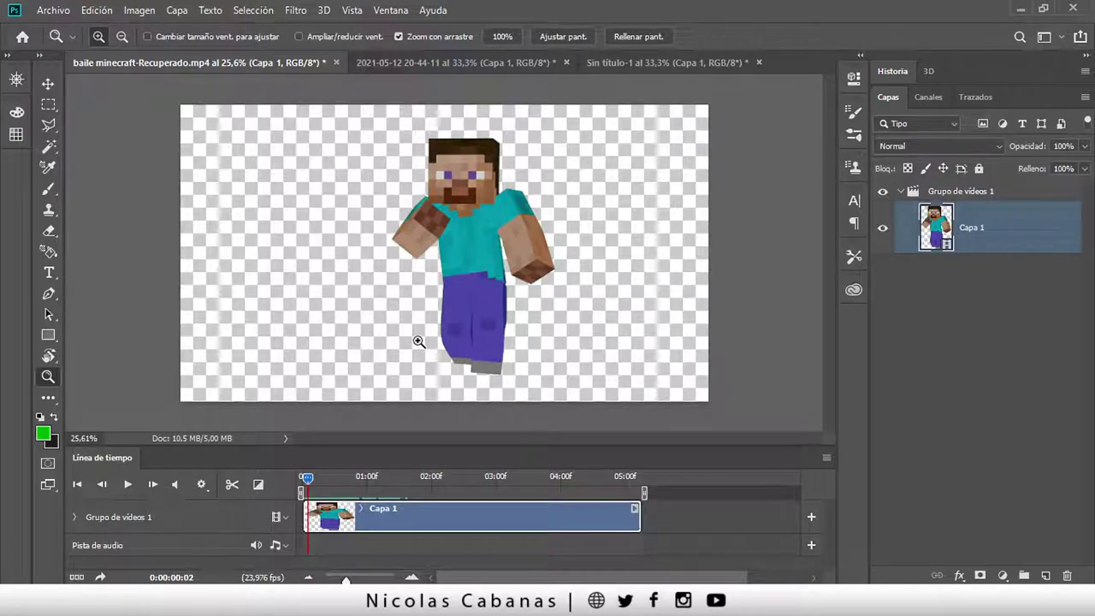
click(389, 10)
key(Escape)
Show the Acciones panel beside the canvas and collapse the Conjunto 3 set.
key(alt+F9)
drag(723, 64, 727, 97)
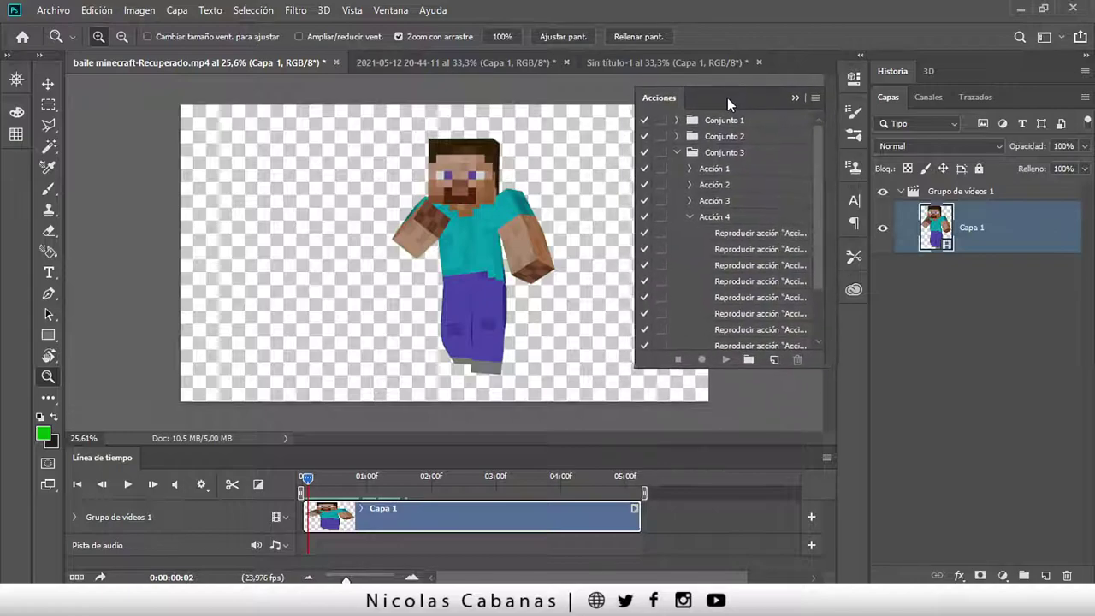
click(676, 152)
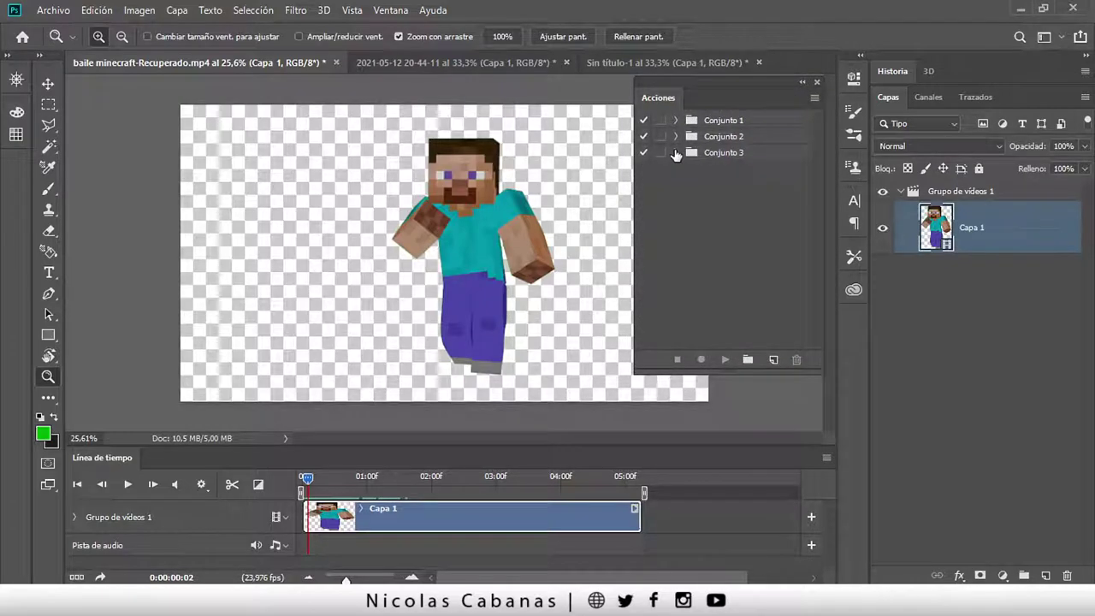
click(676, 152)
click(676, 152)
Create the action BORRAR FONDO VERDE DE VIDEO, start recording, then stop it.
click(774, 360)
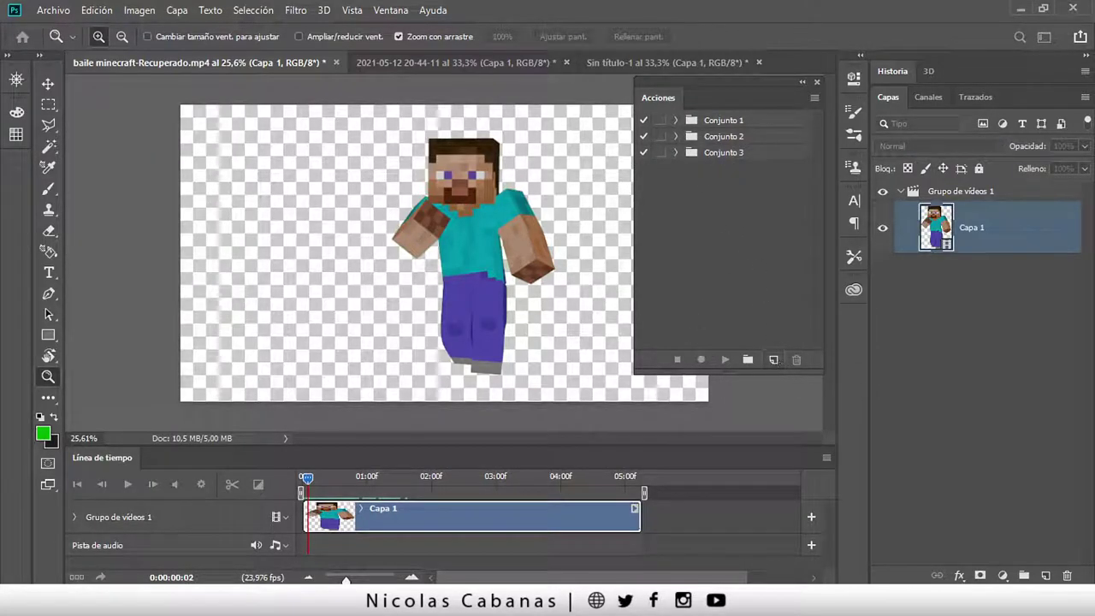
drag(874, 151, 509, 172)
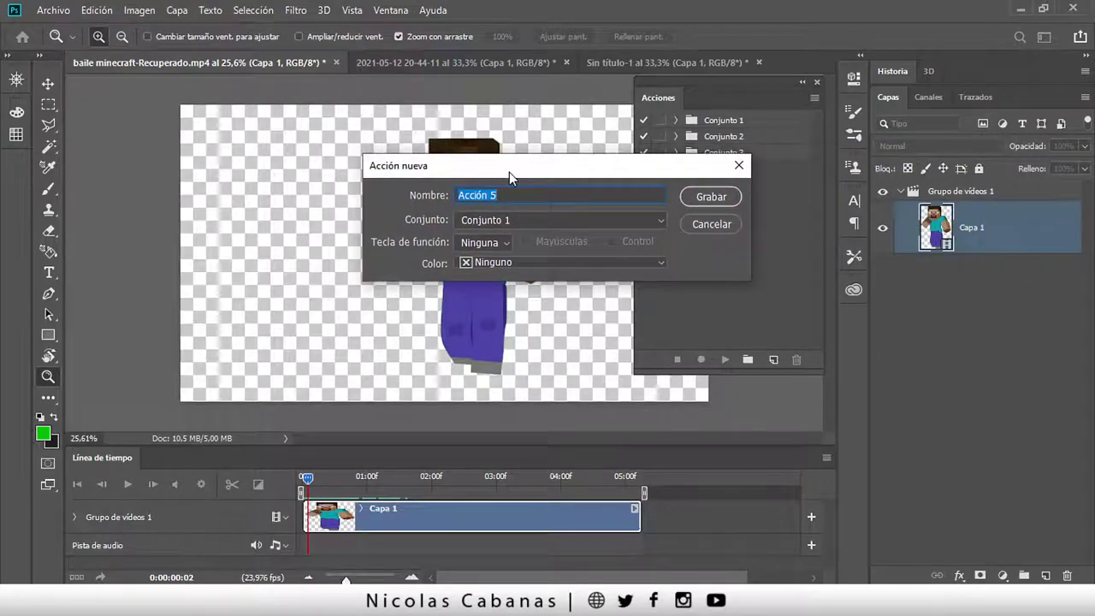
text(BORRAR FONDO VERDE DE VIDEO)
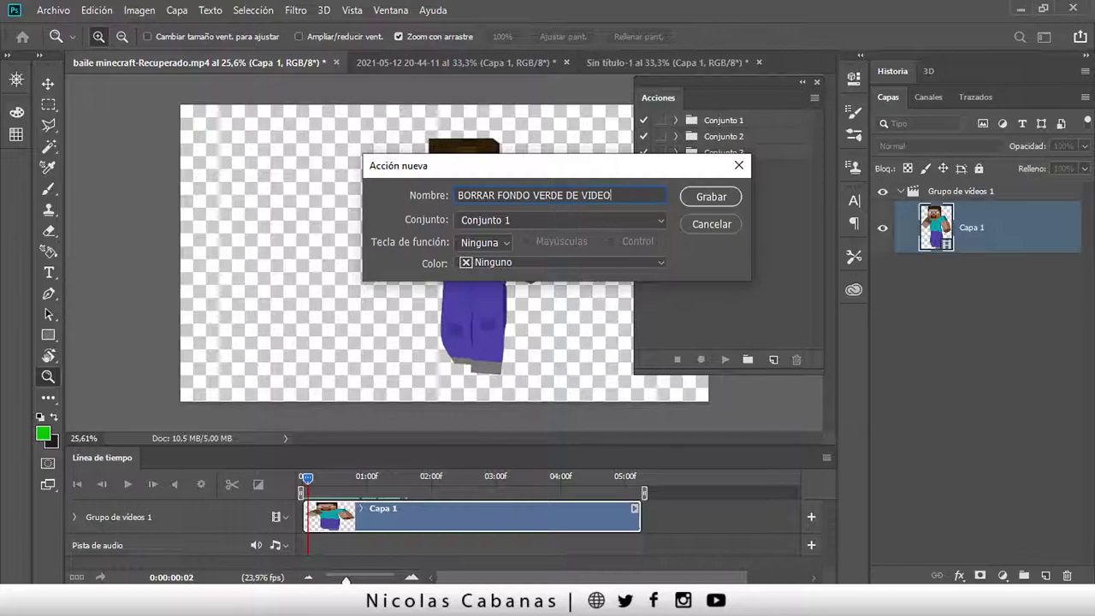
click(711, 197)
scroll(709, 163, up, 1)
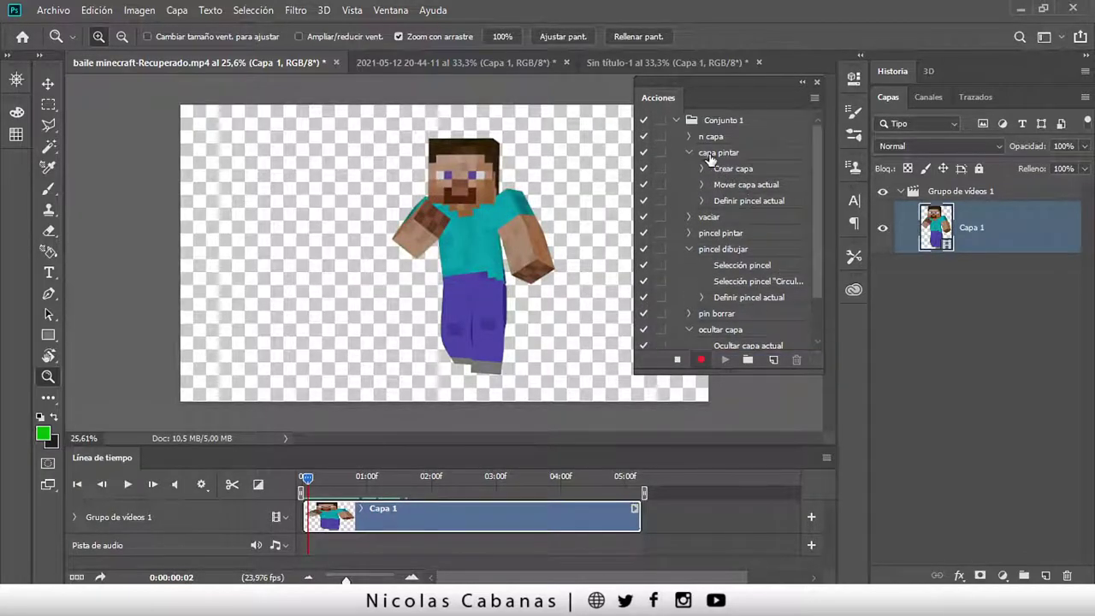
scroll(709, 158, down, 3)
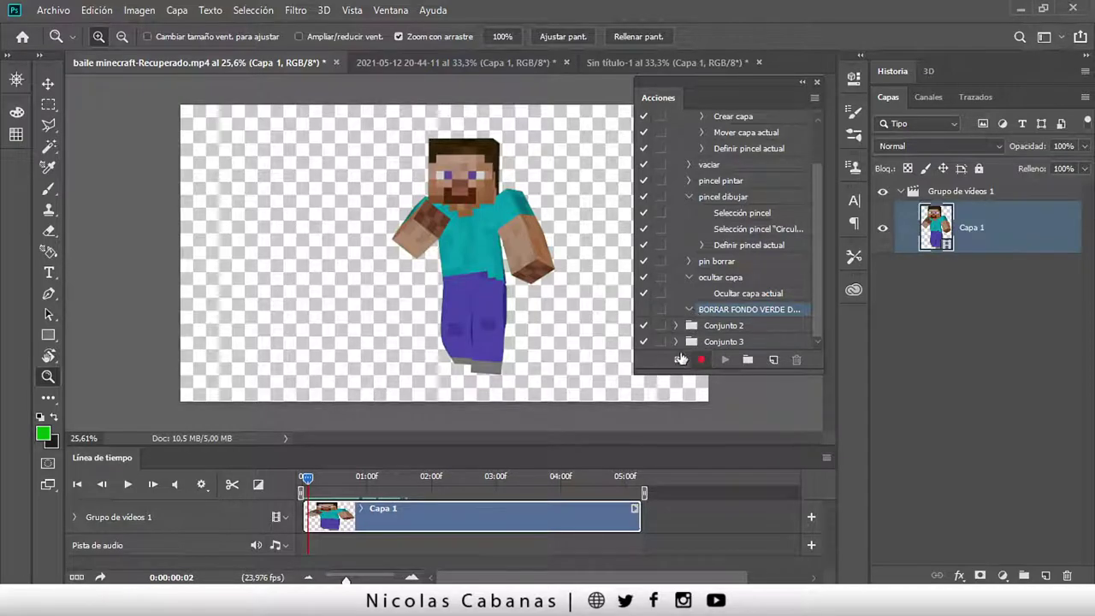
click(676, 359)
Collapse the capa pintar, pincel dibujar and ocultar capa actions and deselect the new action.
scroll(691, 210, up, 3)
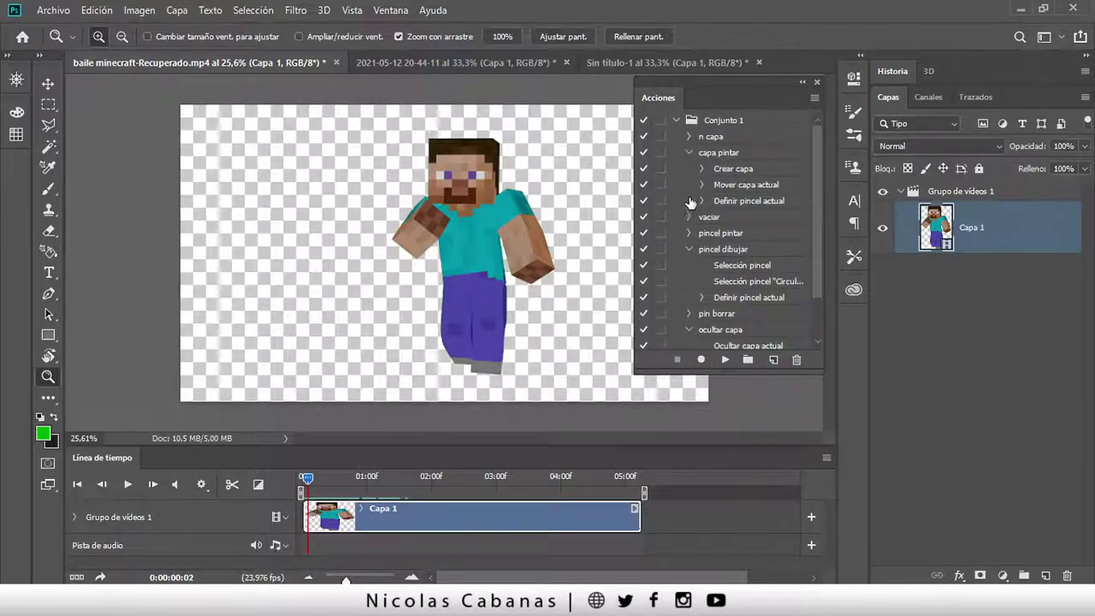
click(689, 152)
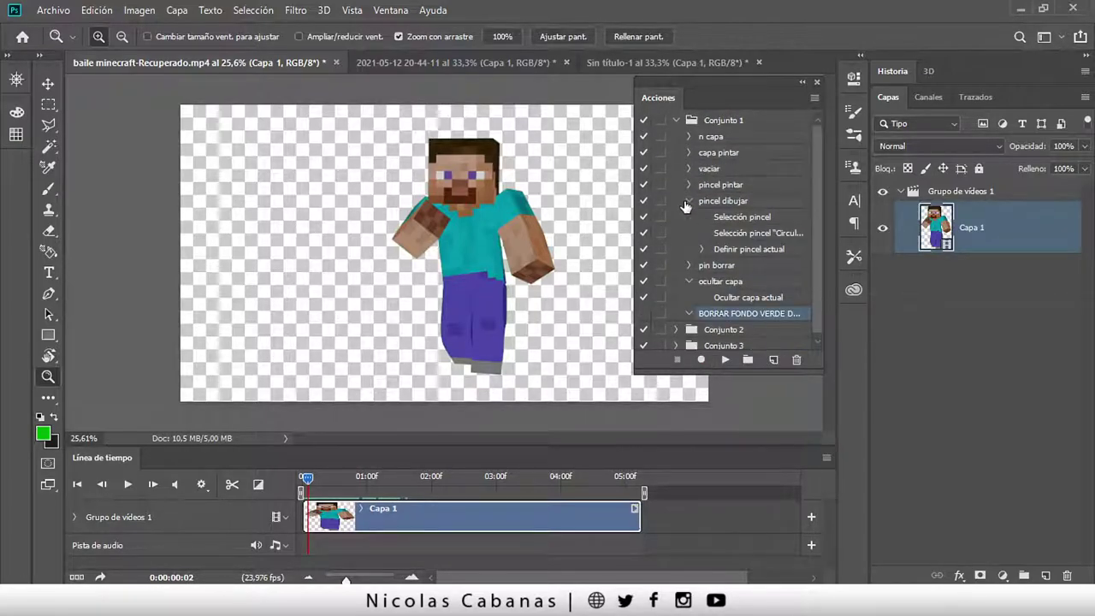
click(688, 200)
click(688, 232)
click(692, 301)
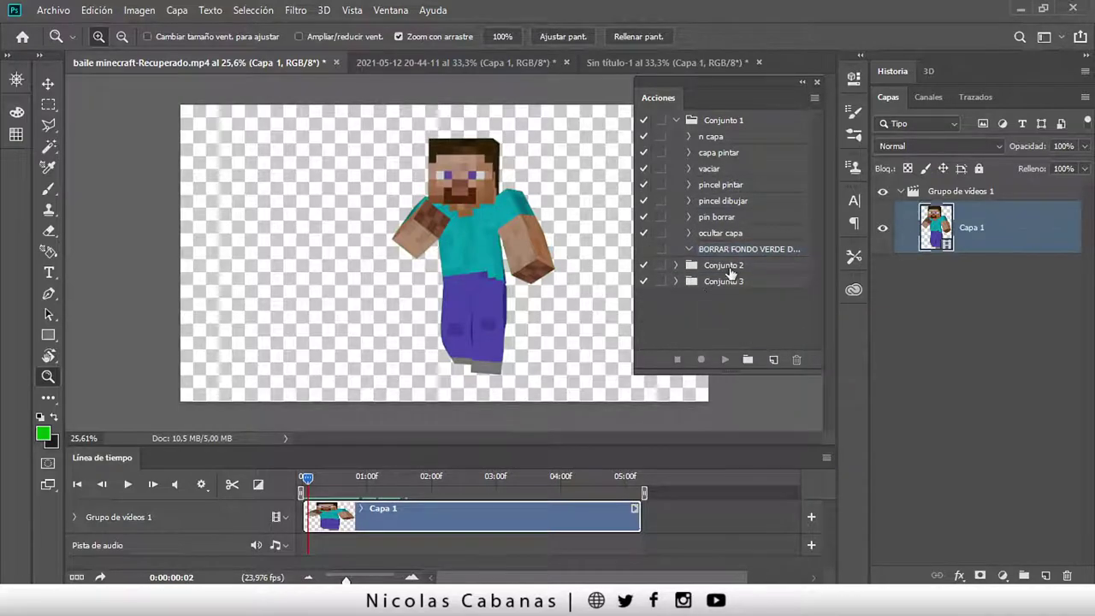
Create a new action set named CARPETA DE VIDEO.
click(748, 360)
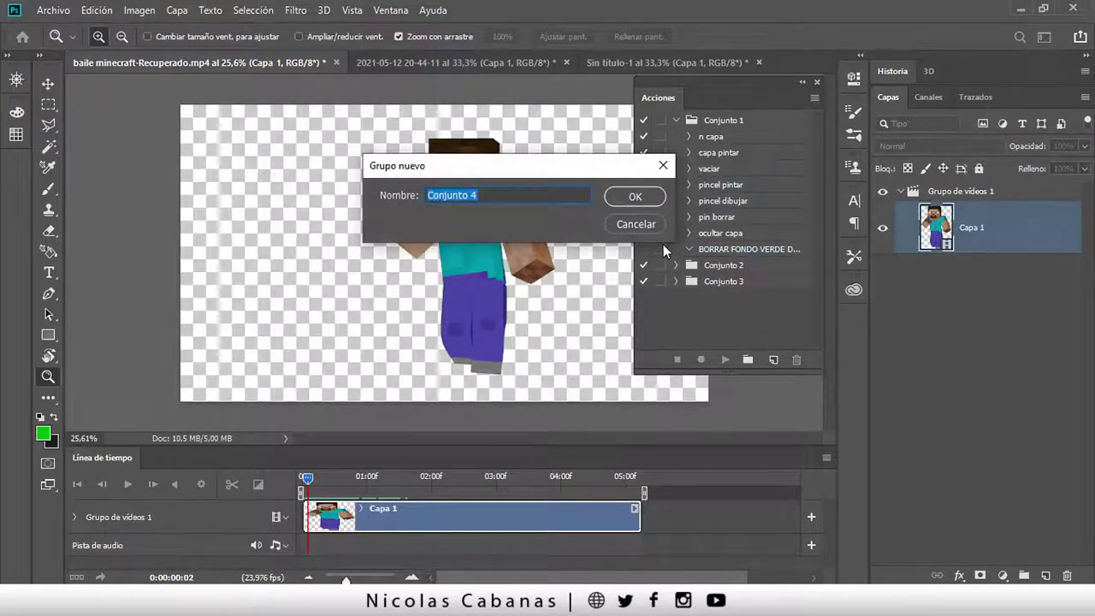
text(CARPETA)
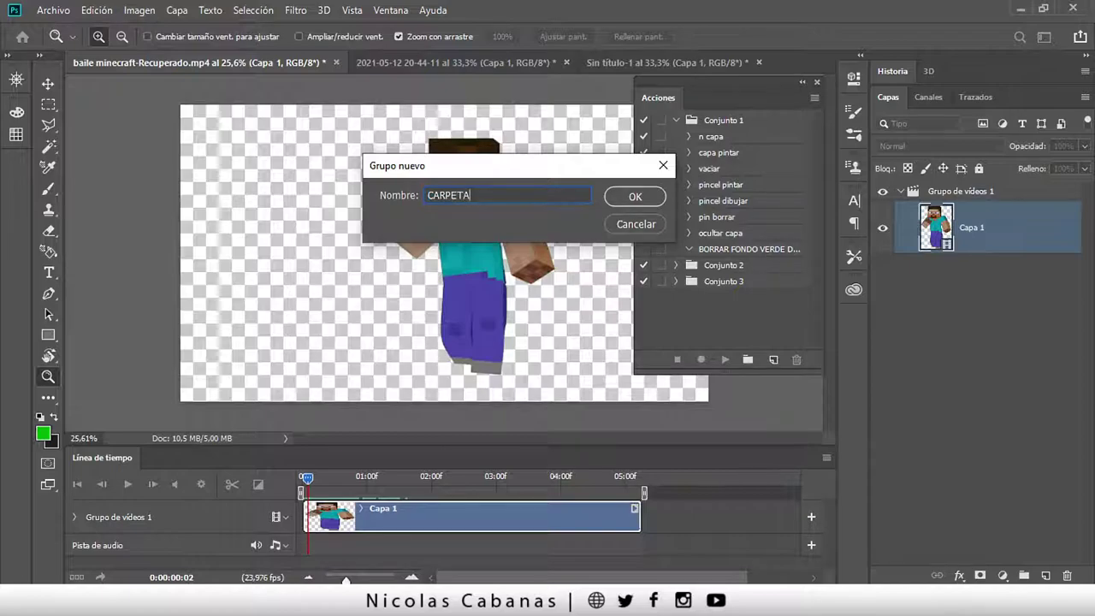
text(DEO)
key(Return)
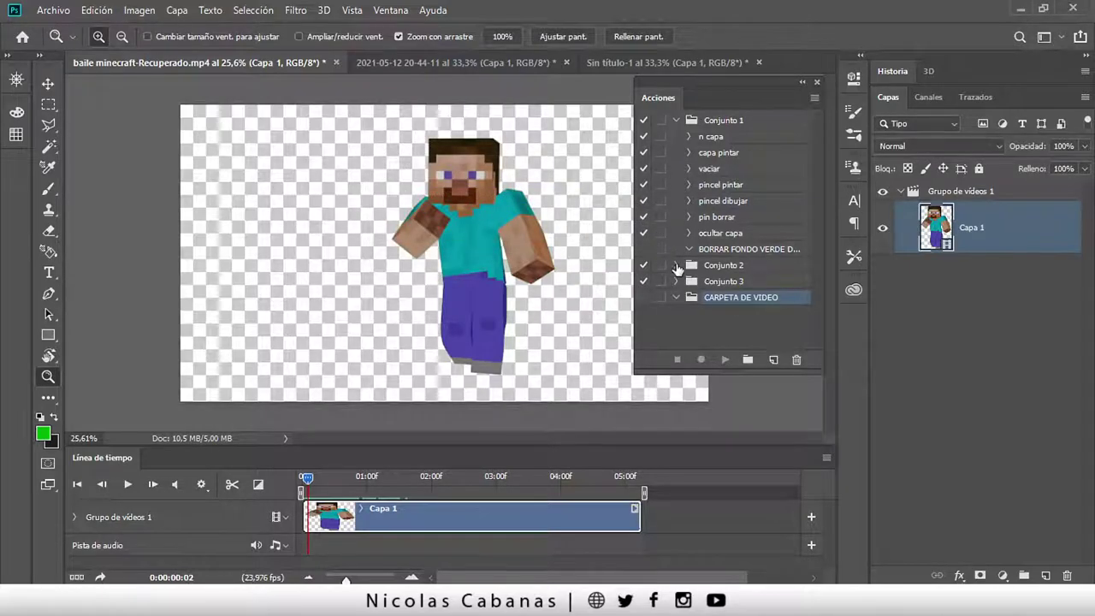
click(675, 121)
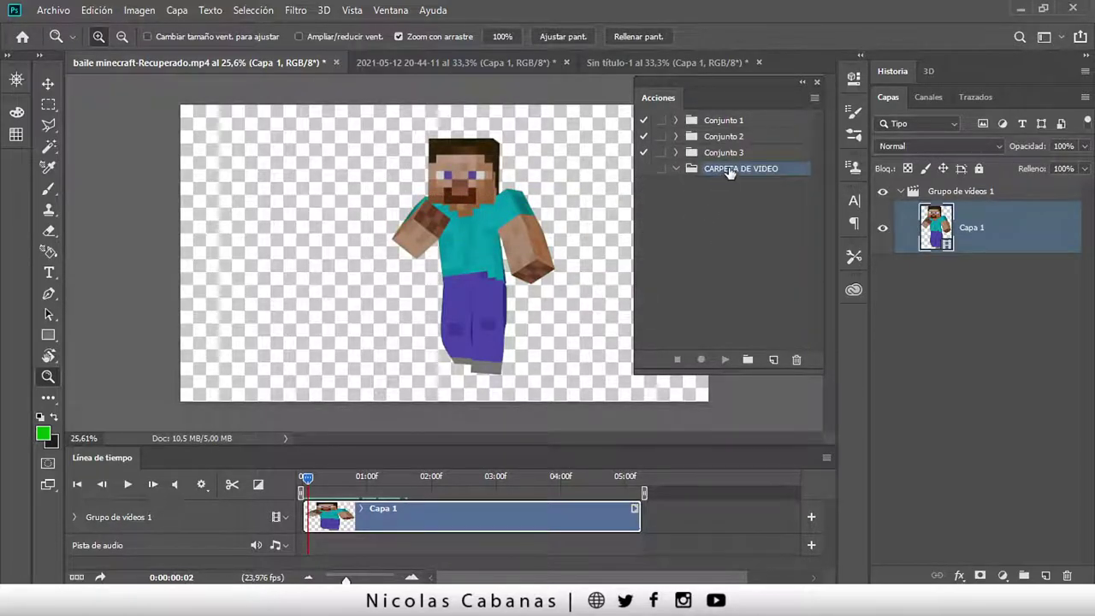
Add a FONDO VERDE action to CARPETA DE VIDEO and start recording it.
click(773, 359)
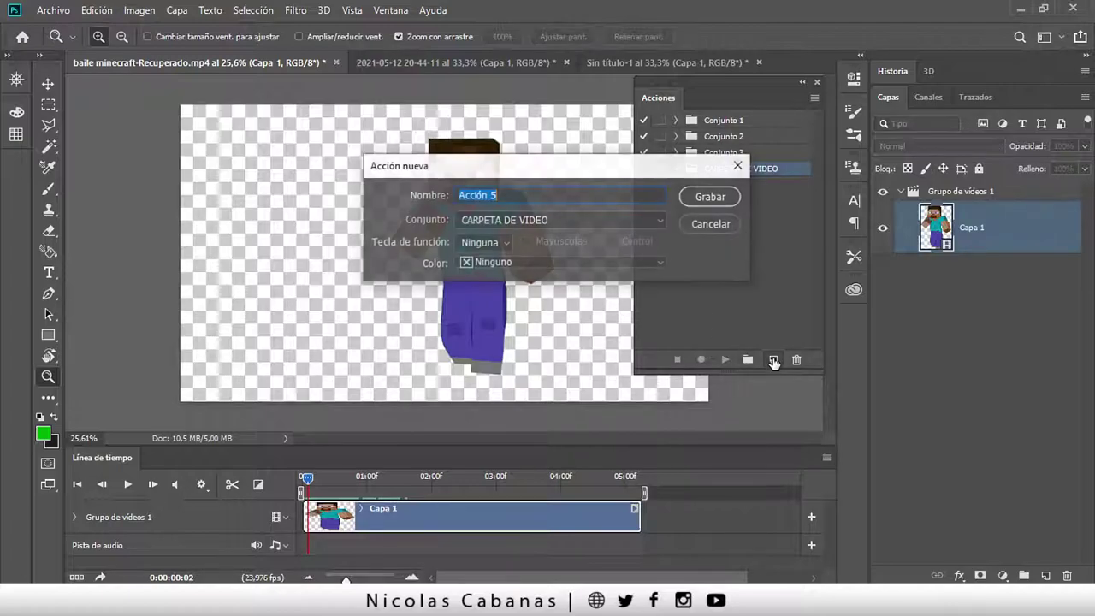
text(VER)
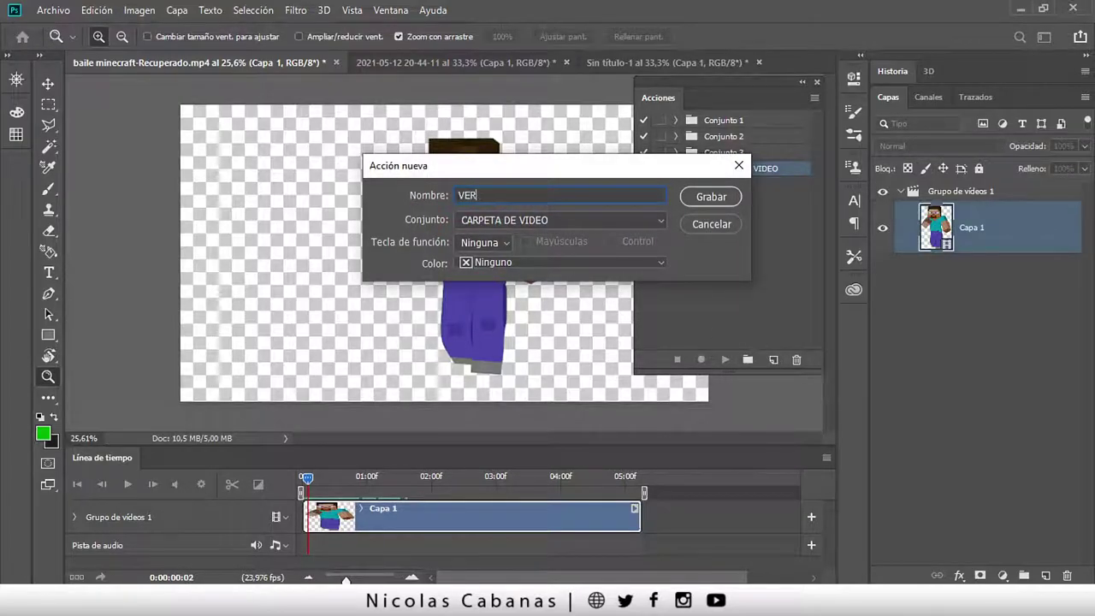
text(DE)
text(FONDO)
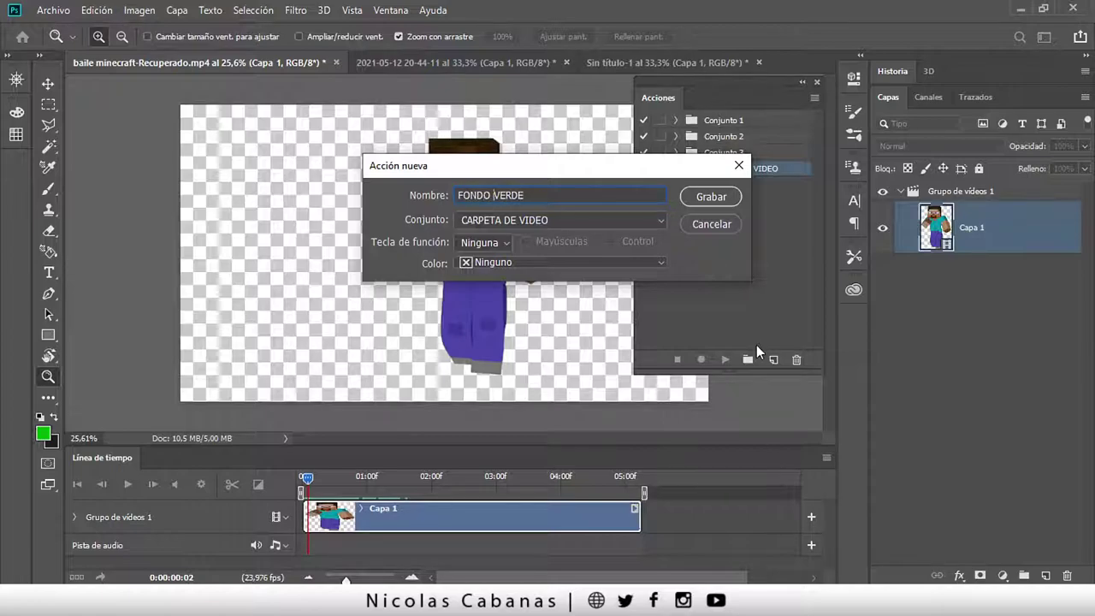
click(713, 199)
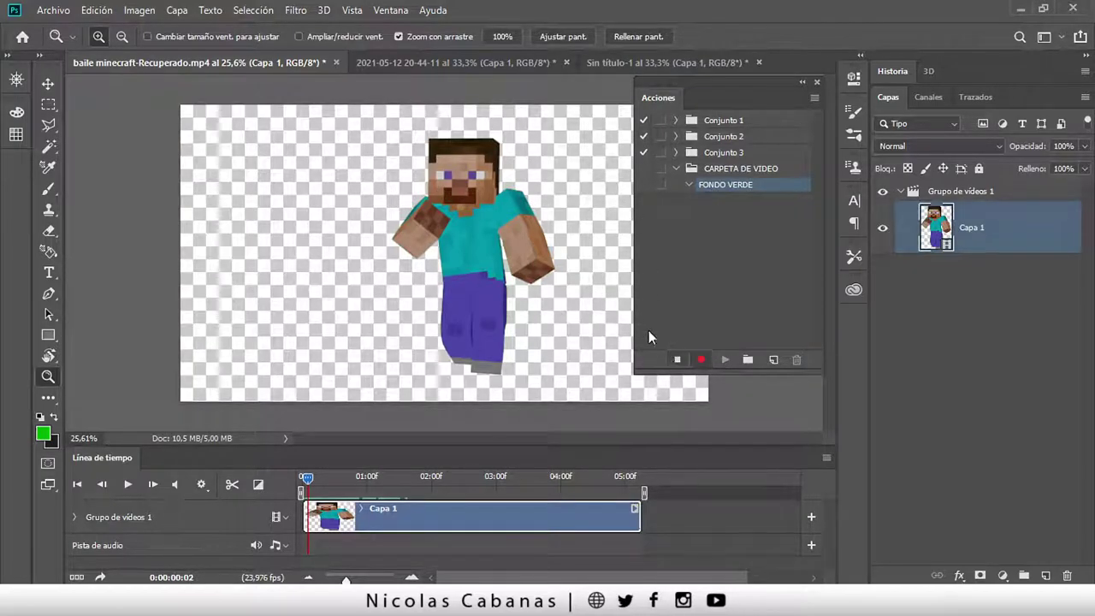
On frame 3, record Gama de colores, Delete and Deseleccionar into FONDO VERDE.
click(681, 359)
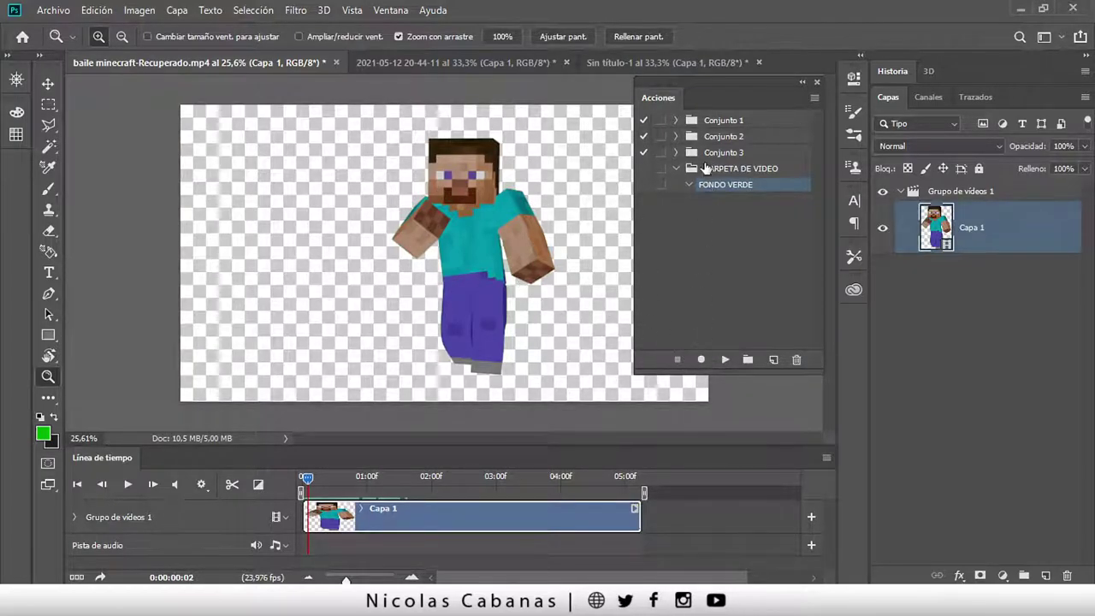
click(152, 484)
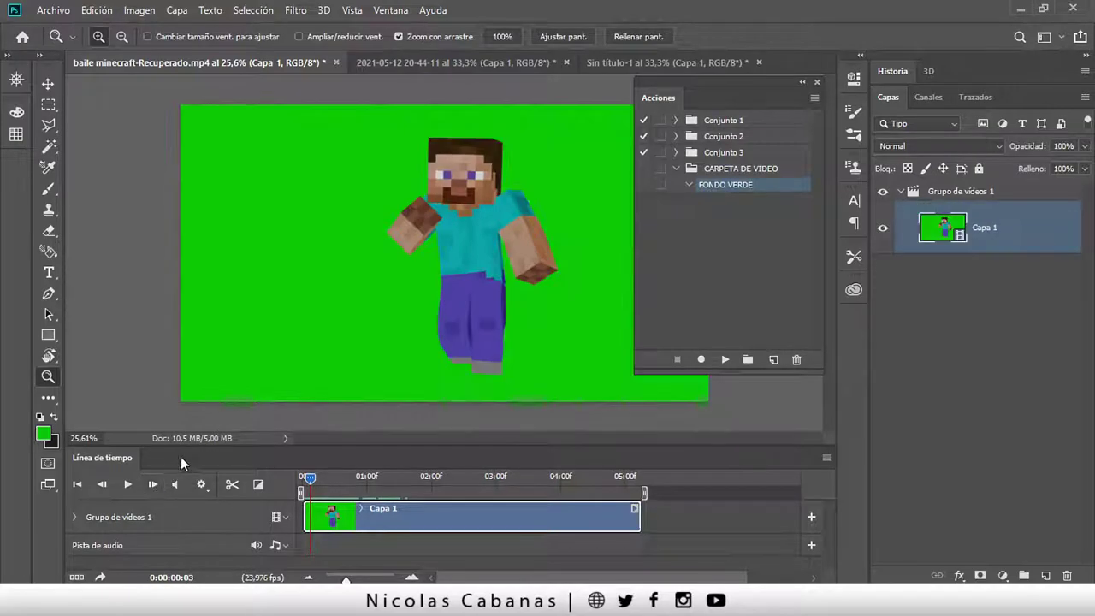
click(723, 359)
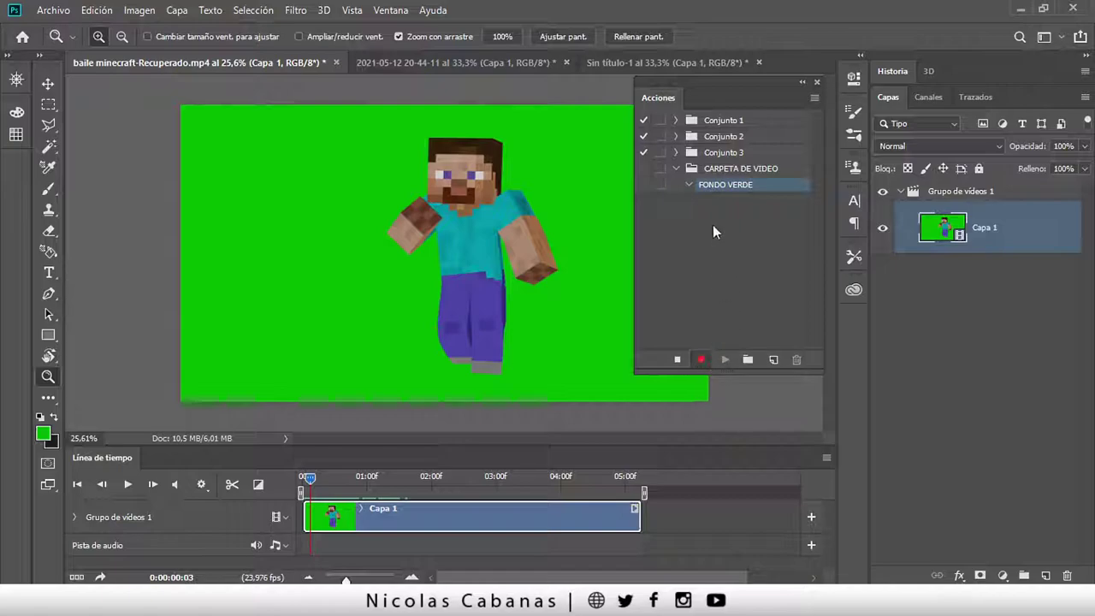
click(253, 12)
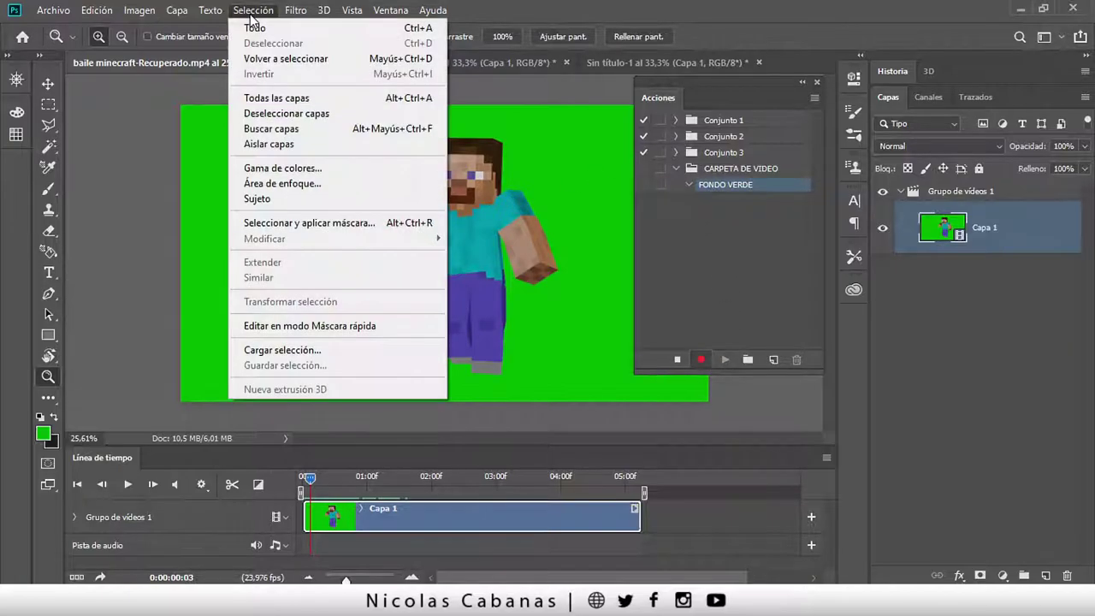
click(289, 168)
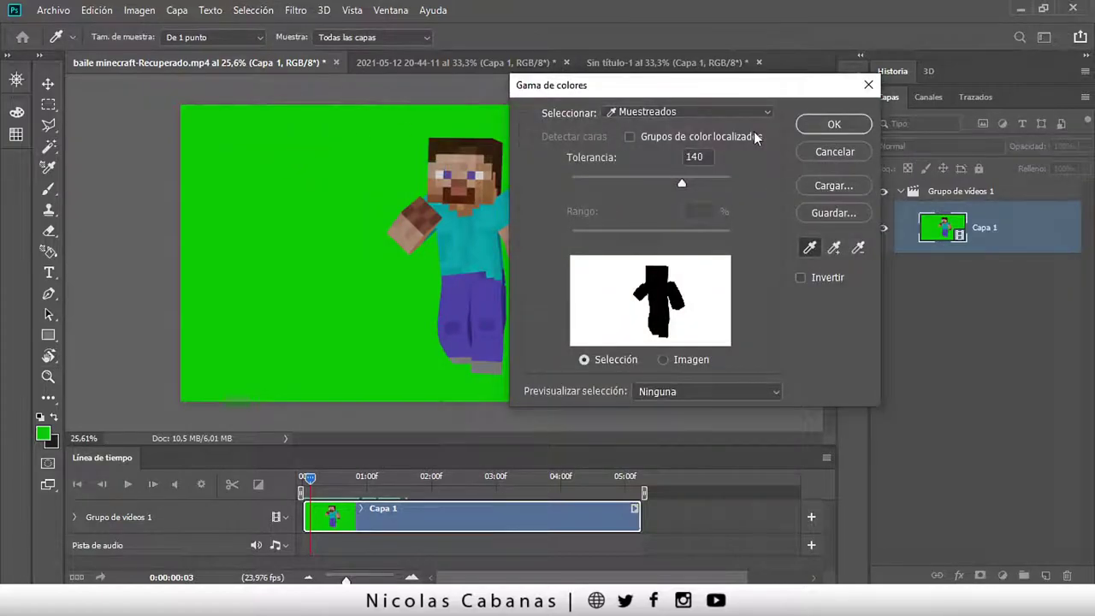
click(816, 126)
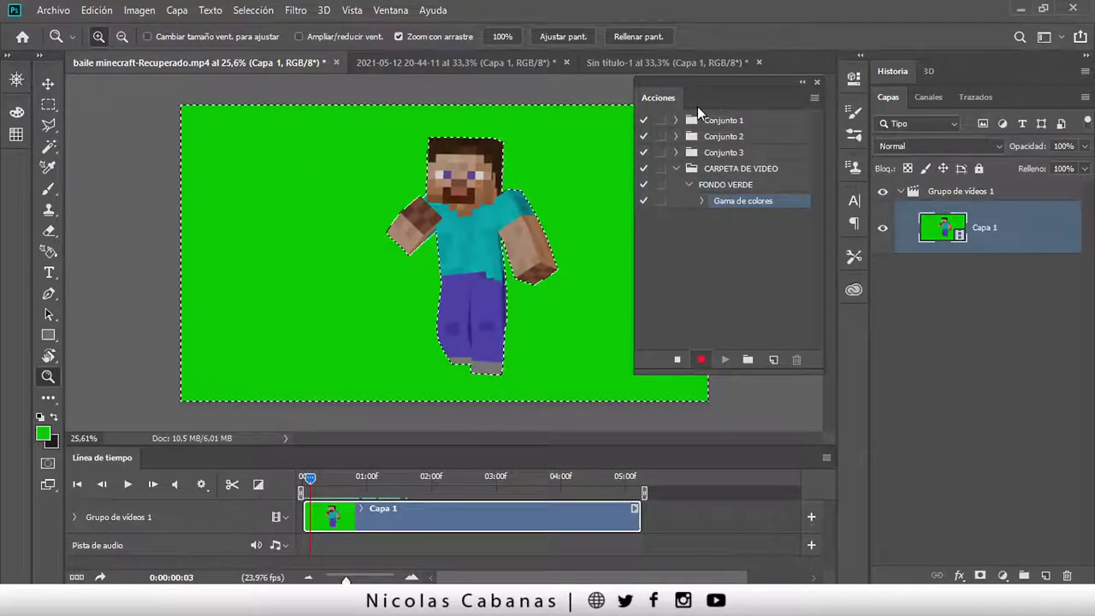
key(Delete)
click(253, 10)
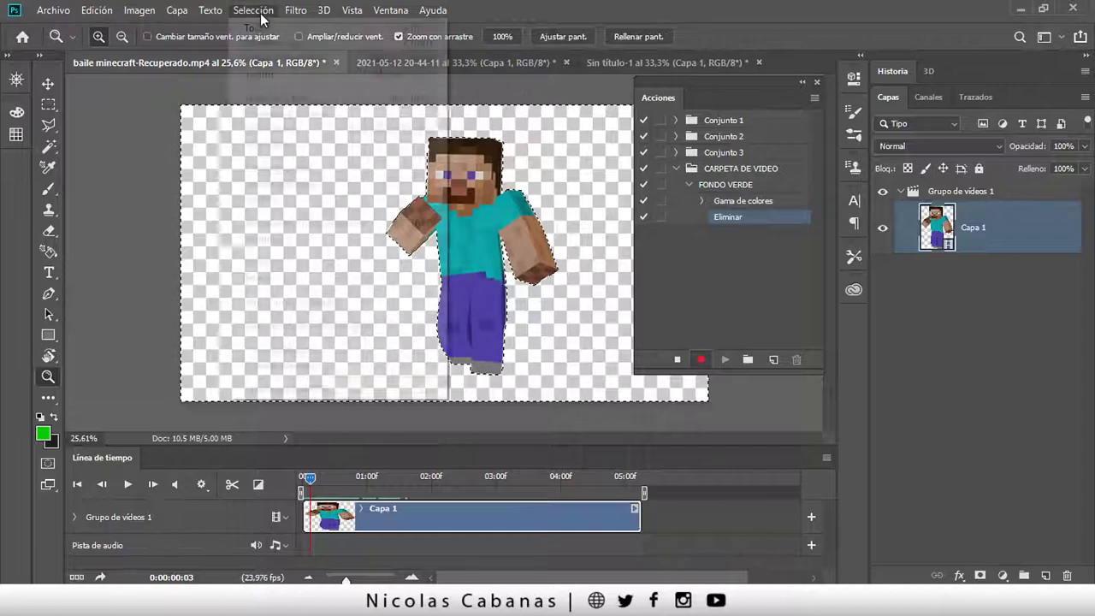
click(267, 45)
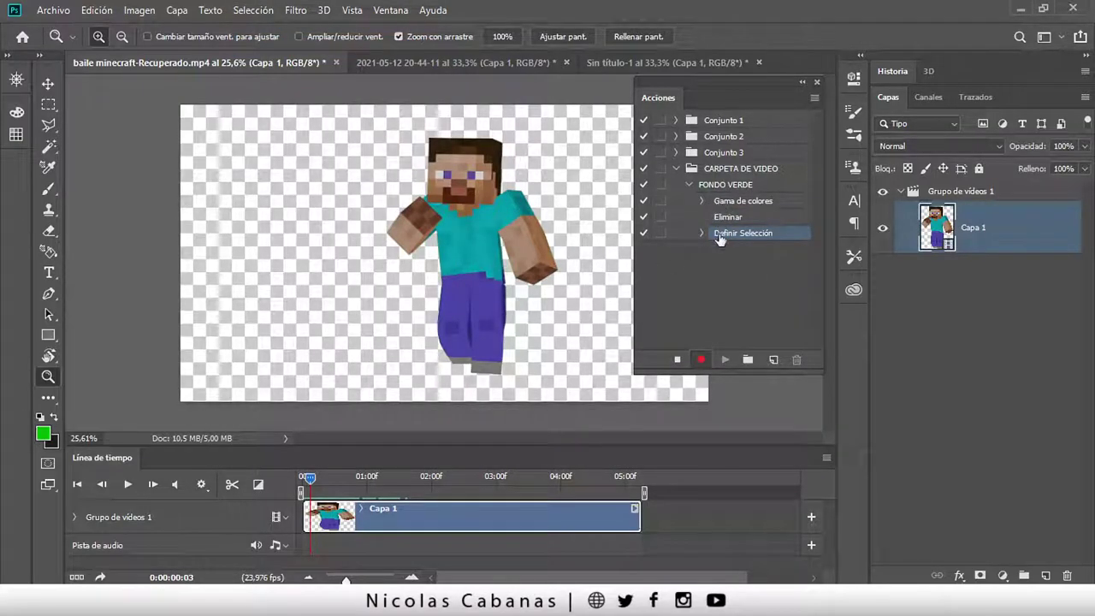
click(674, 360)
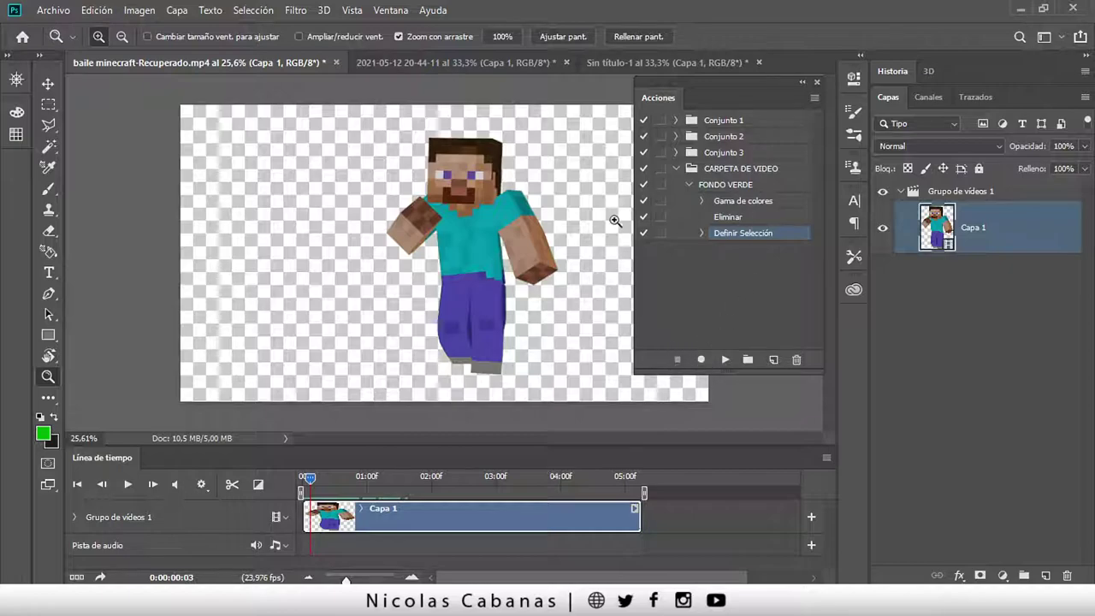
Play FONDO VERDE on frames 4 and 5 to clear their green backgrounds.
click(152, 487)
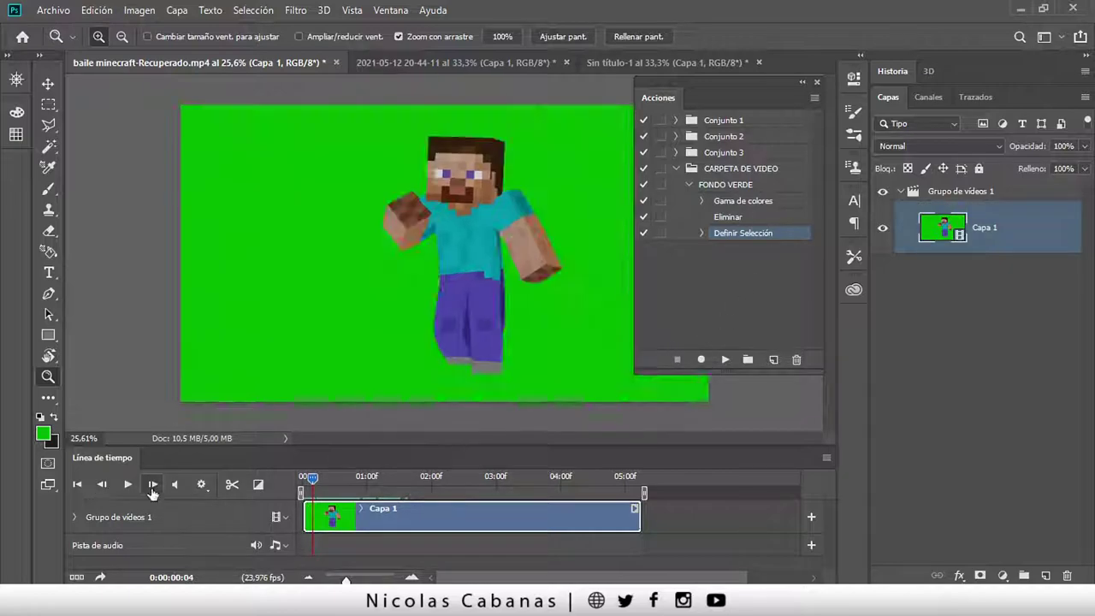
click(736, 185)
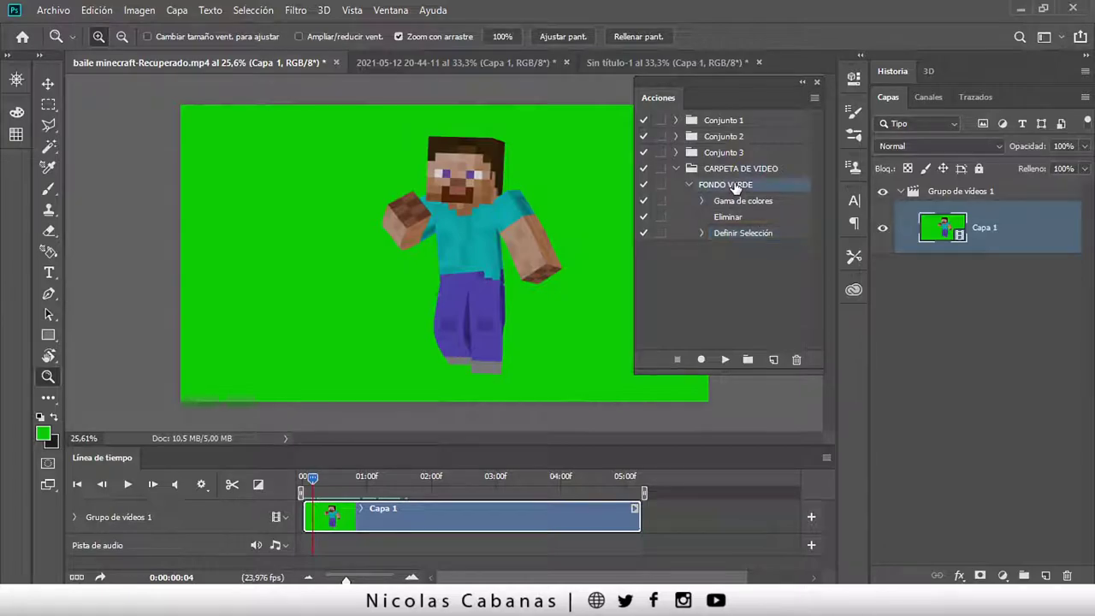
click(724, 359)
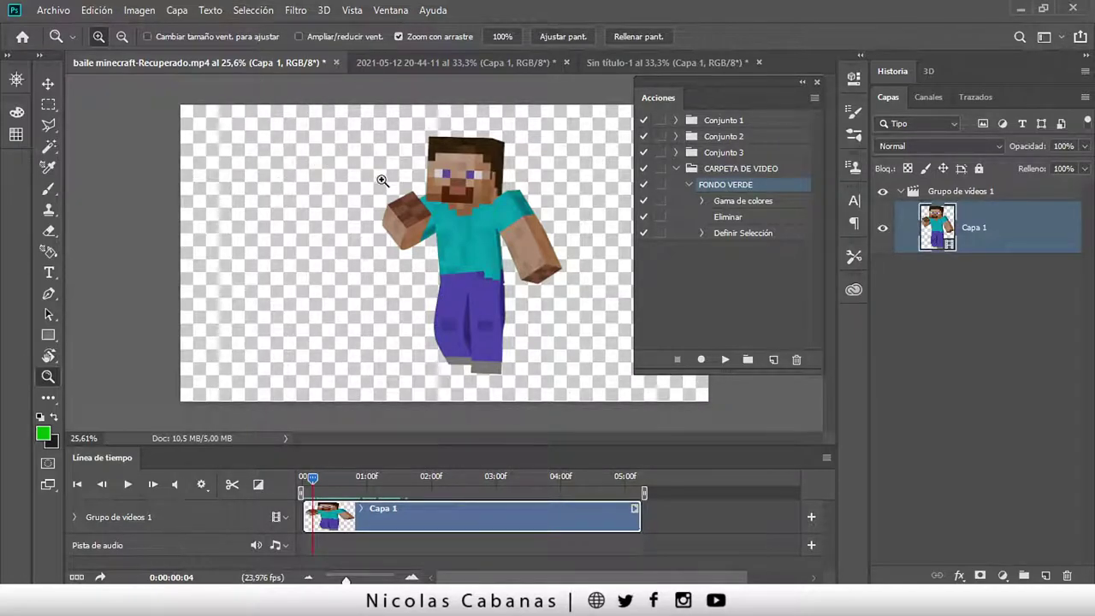
click(152, 484)
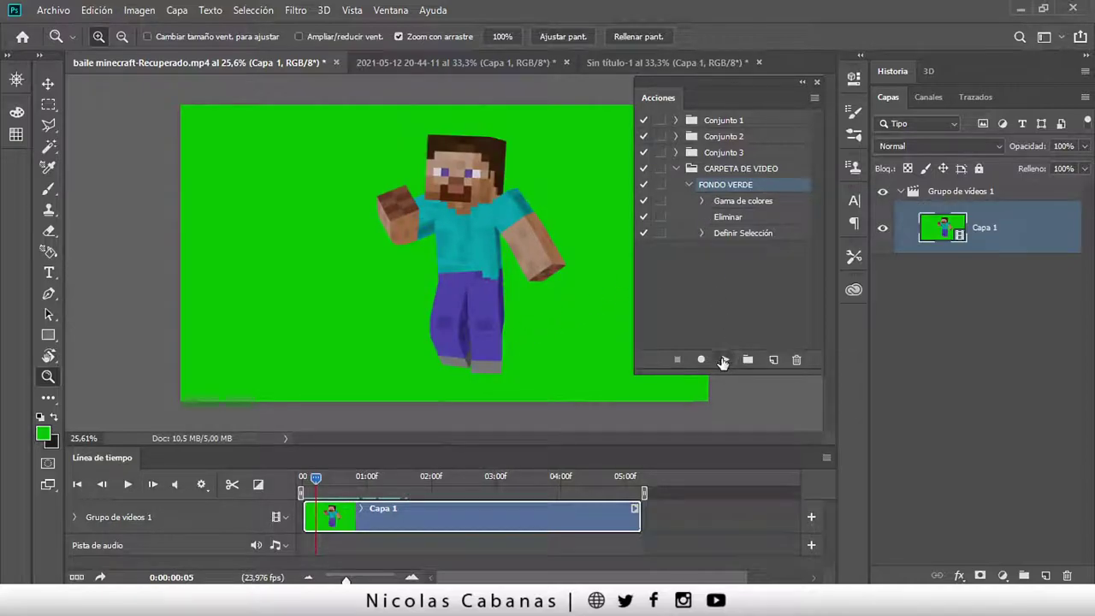
click(724, 359)
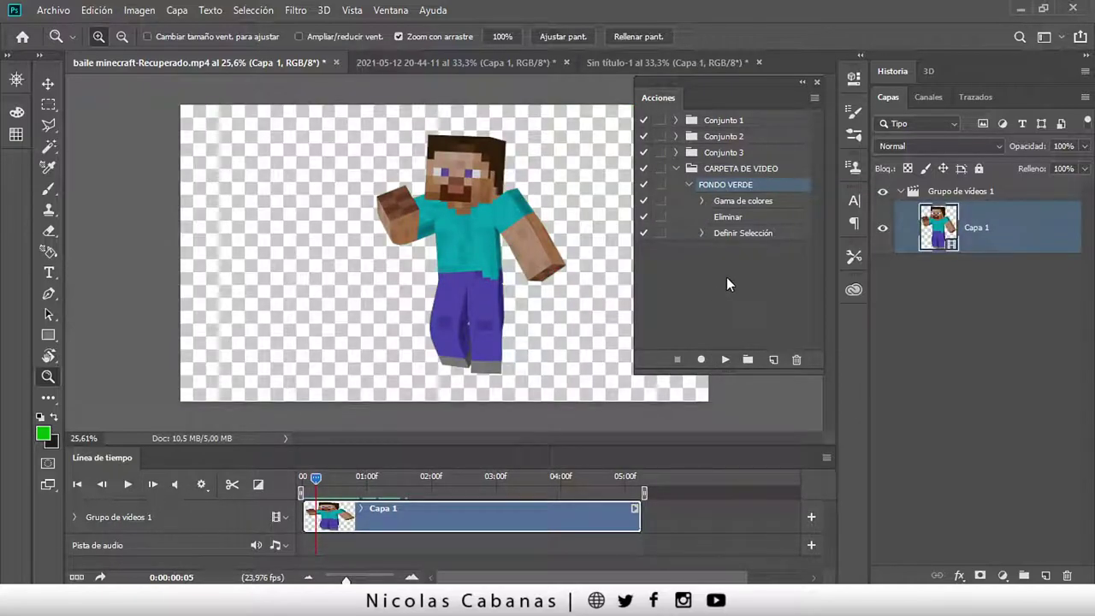
Append a Cuadro siguiente step after Definir Selección in FONDO VERDE.
click(737, 235)
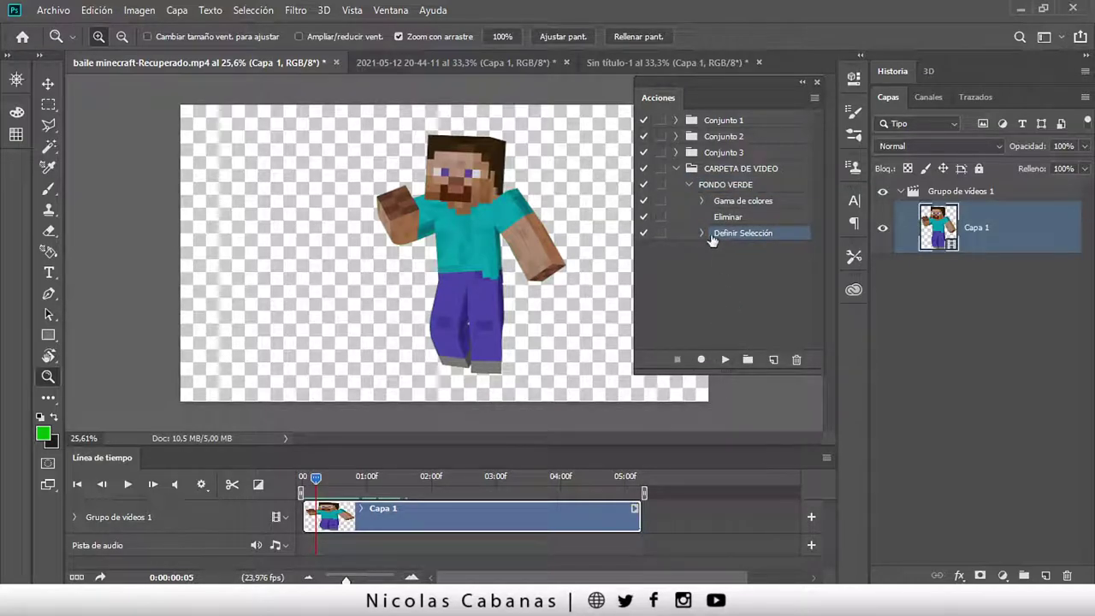
click(699, 360)
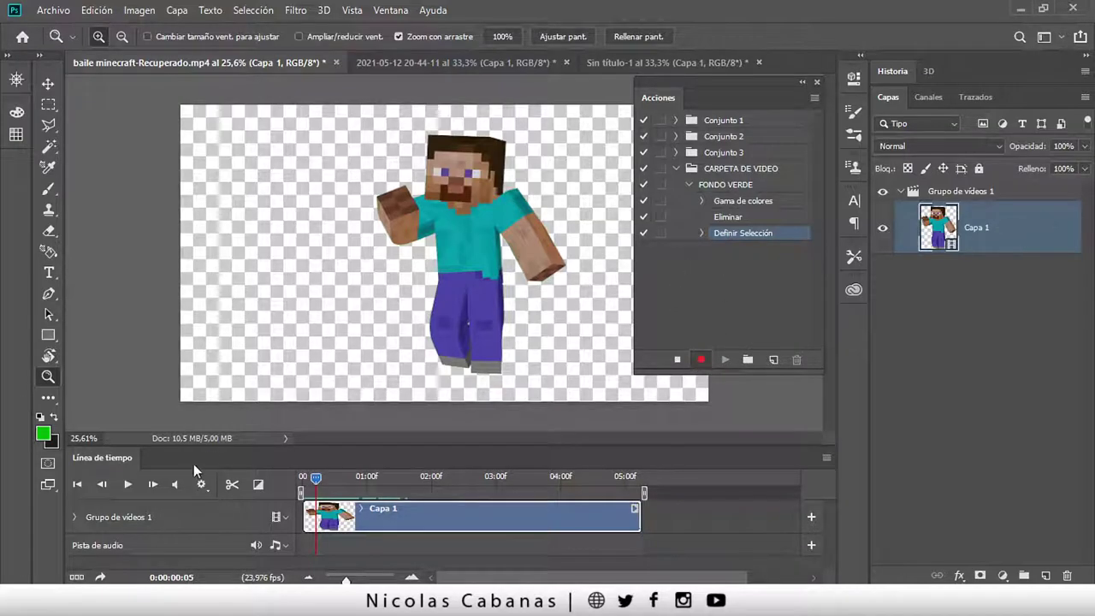
click(153, 484)
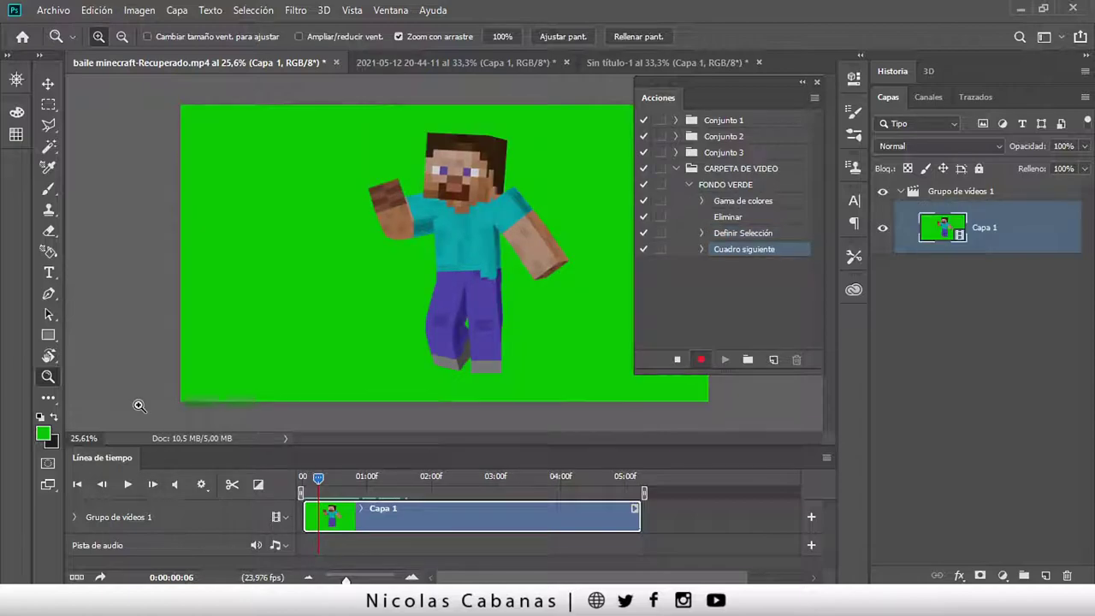
click(677, 359)
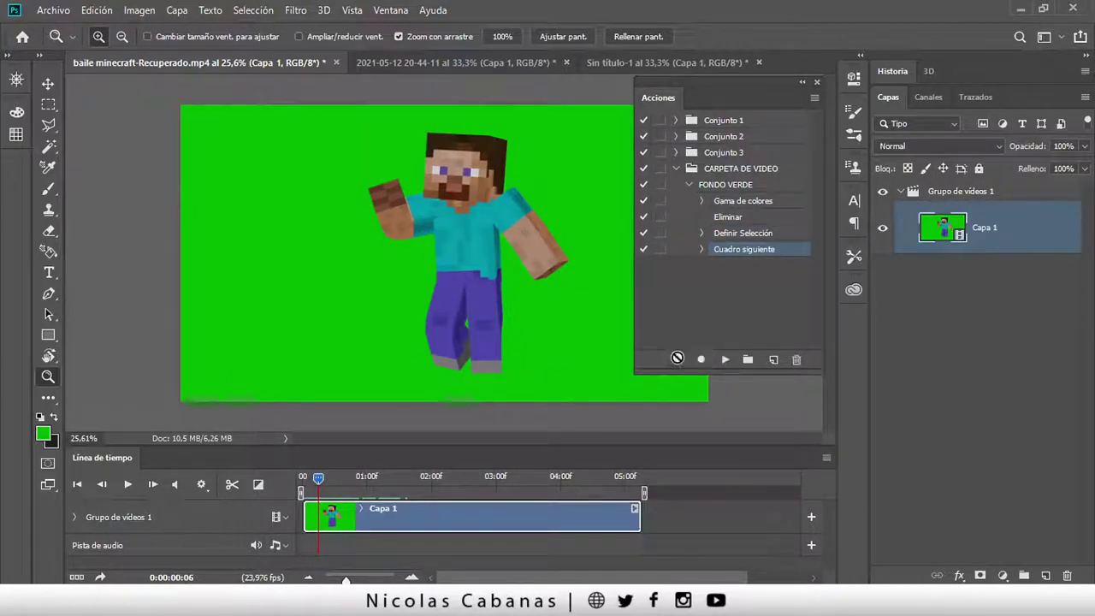
Run FONDO VERDE four times to key and advance through successive frames.
click(737, 184)
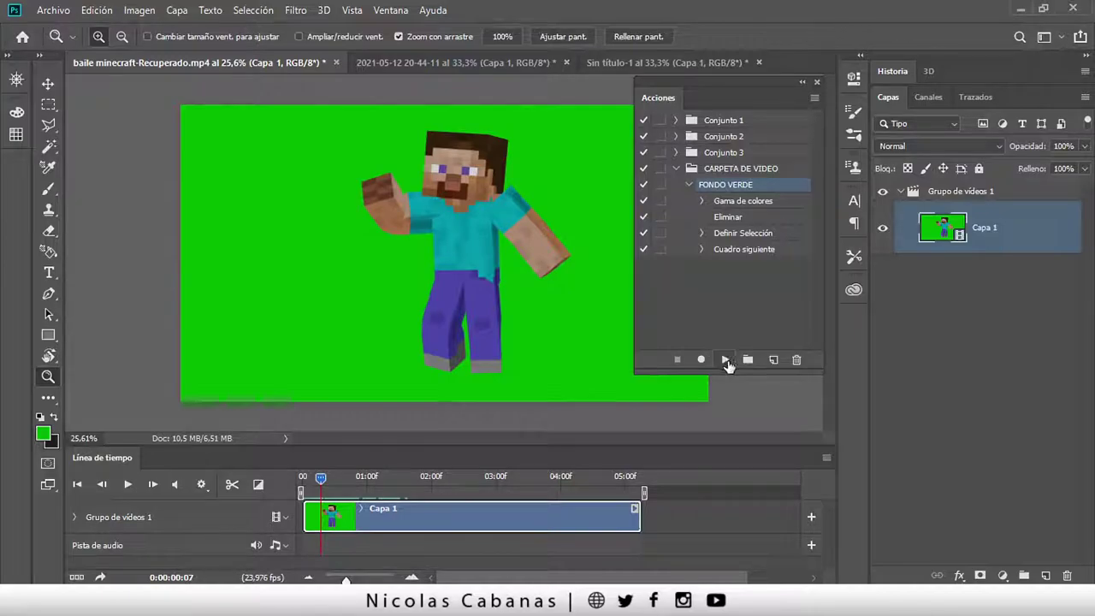
click(727, 360)
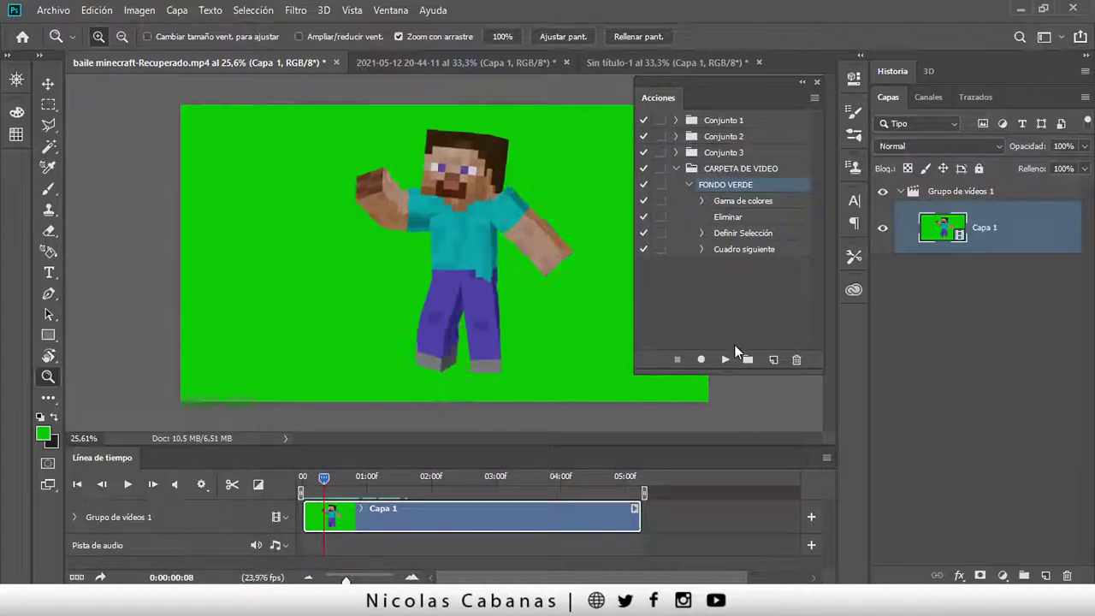
click(724, 359)
click(724, 359)
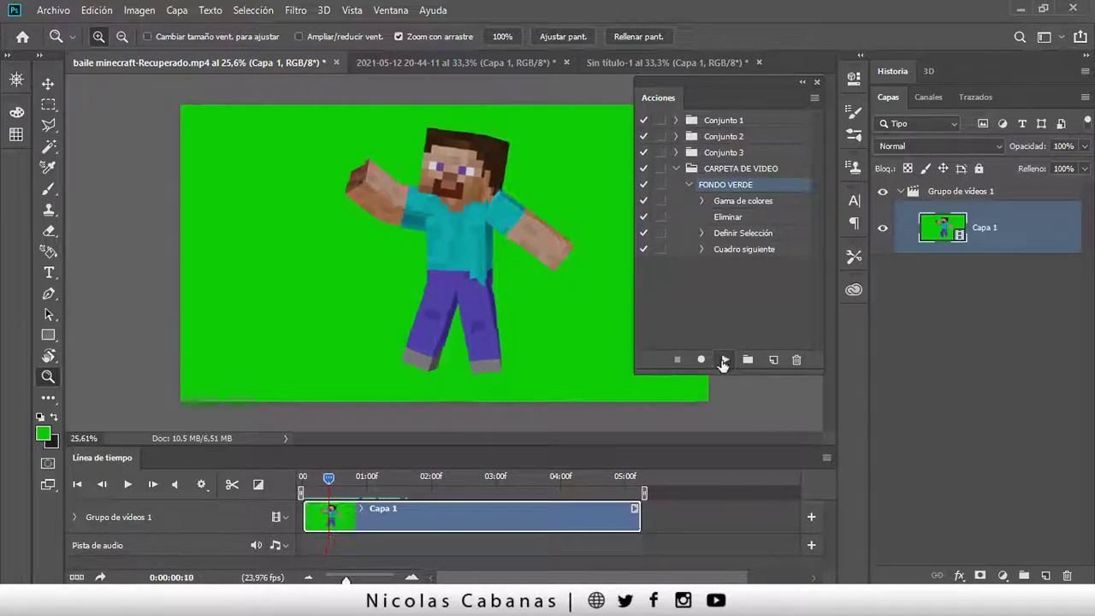
click(723, 359)
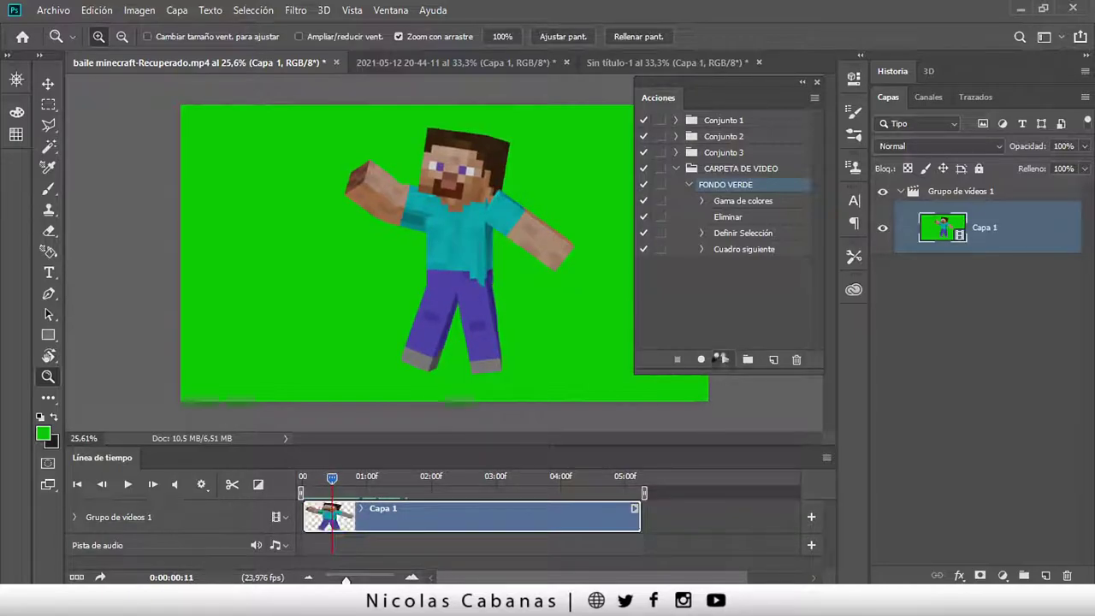
Step back and forth through the timeline to review which frames are keyed.
click(101, 486)
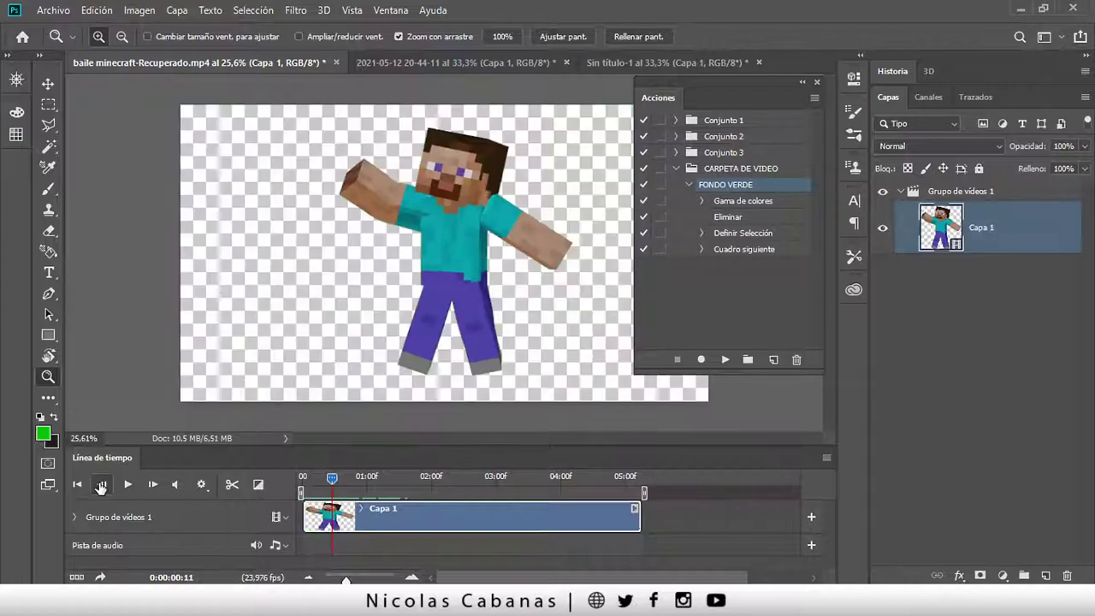
click(101, 486)
click(101, 486)
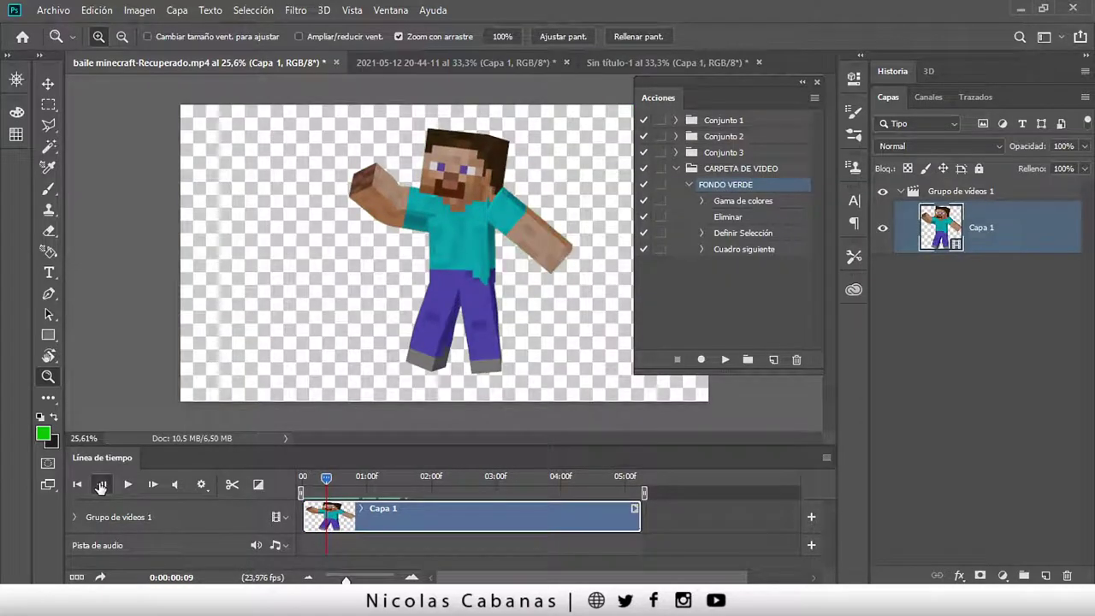
click(101, 486)
click(148, 486)
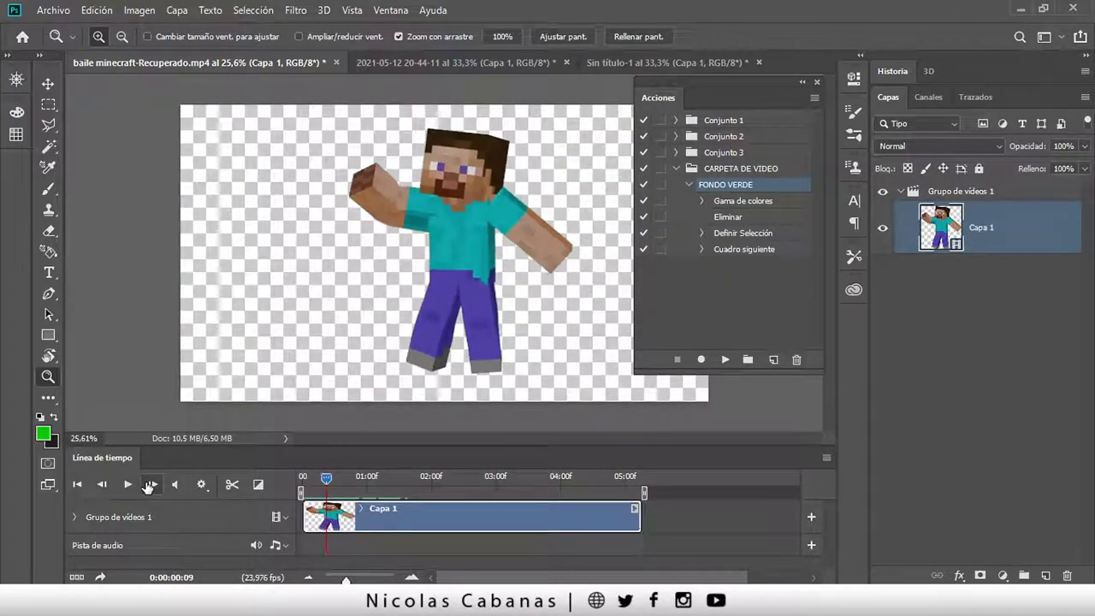
click(149, 486)
click(149, 486)
click(149, 486)
click(149, 485)
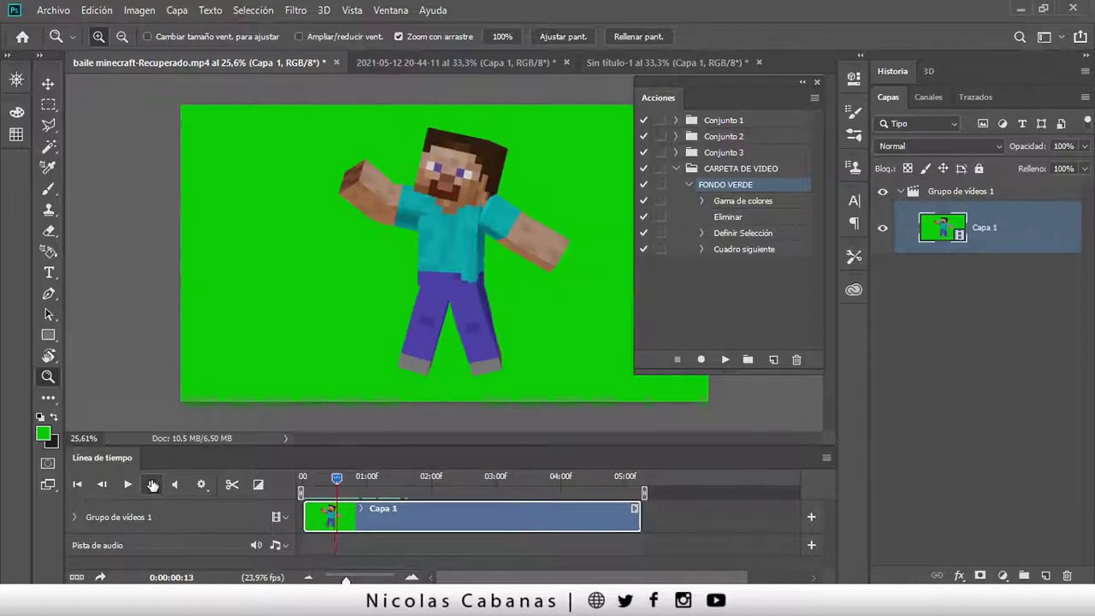
click(101, 485)
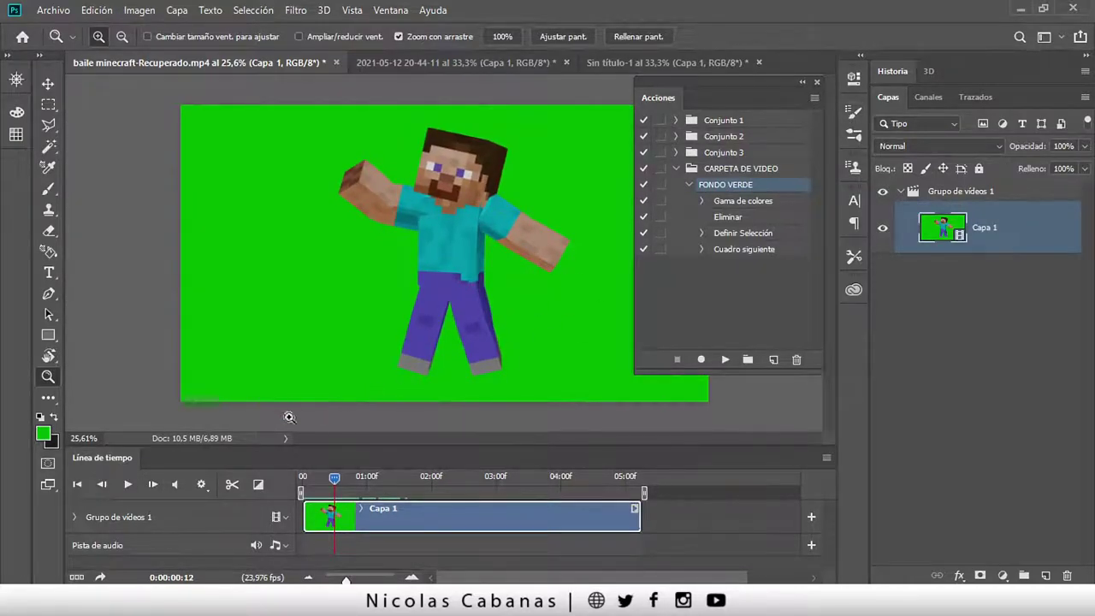
Run FONDO VERDE on the remaining unkeyed frames, then return the playhead to the start.
key(F2)
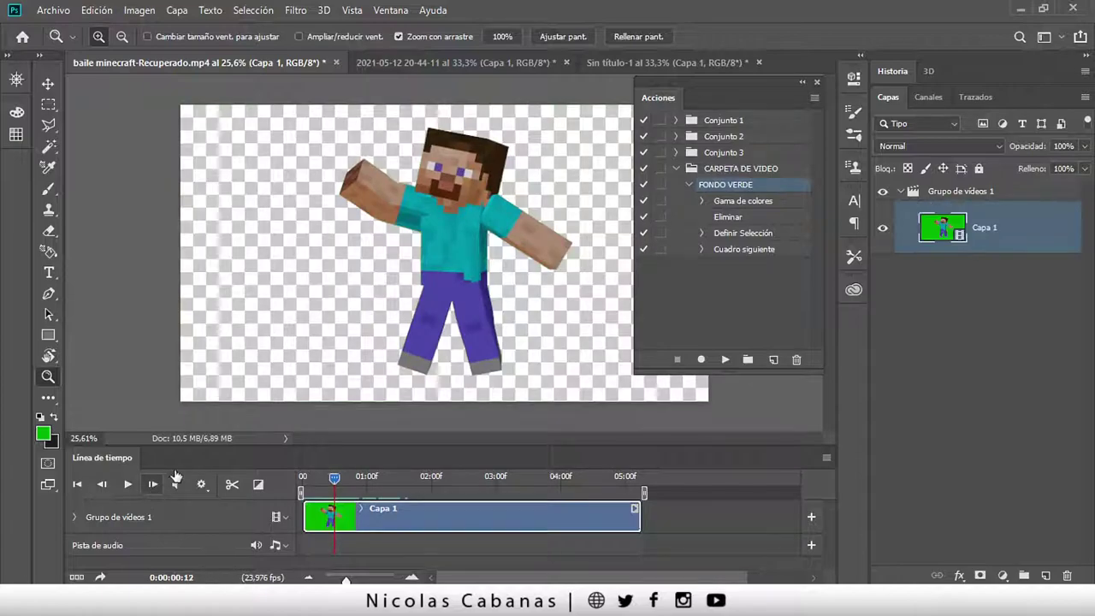
click(250, 10)
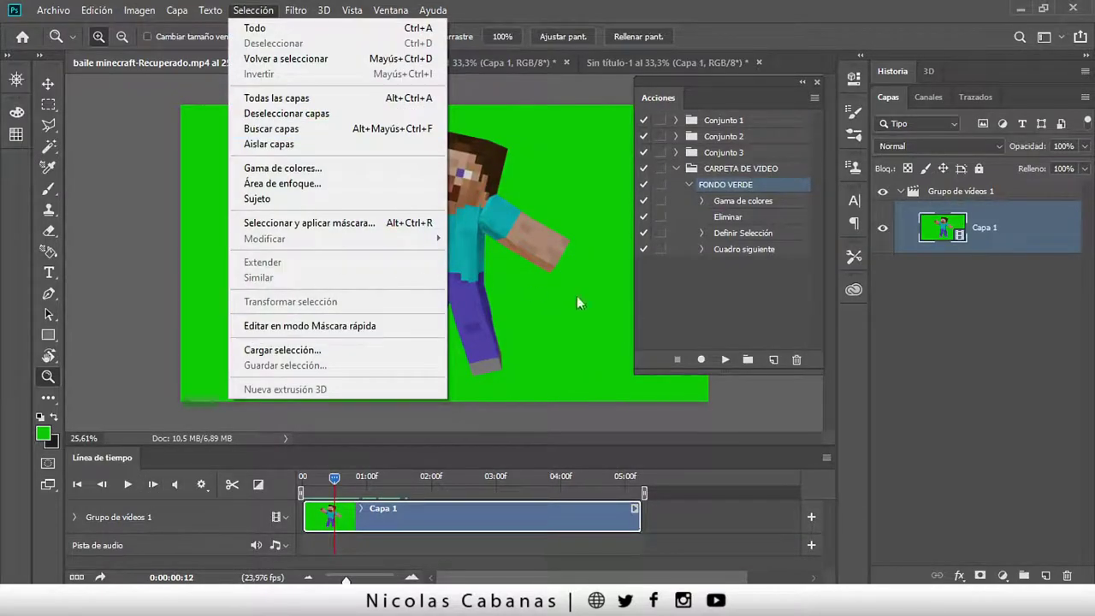
click(576, 296)
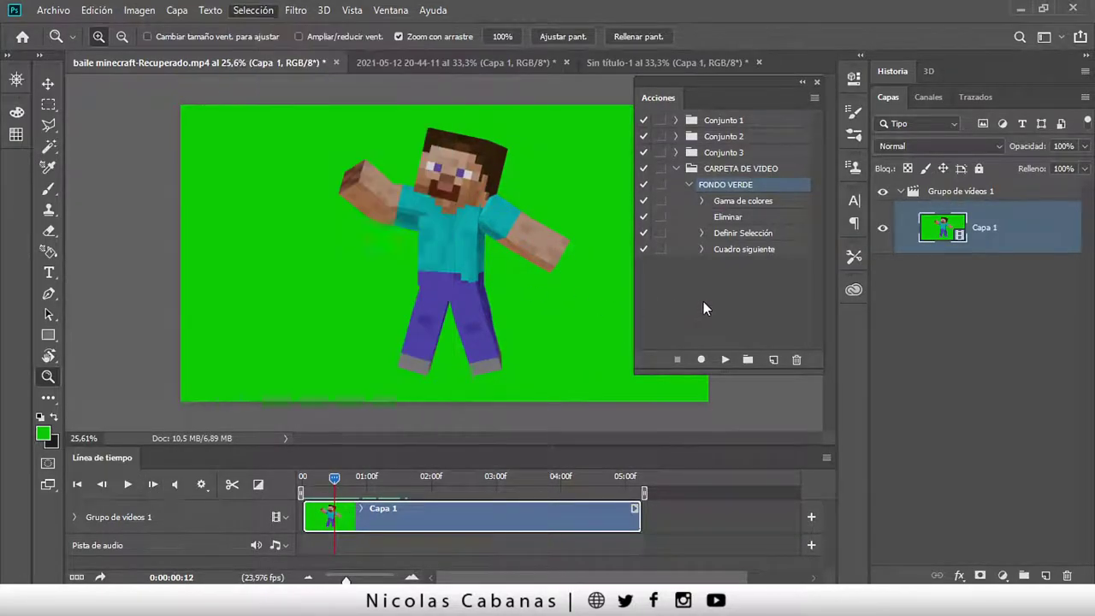
click(724, 359)
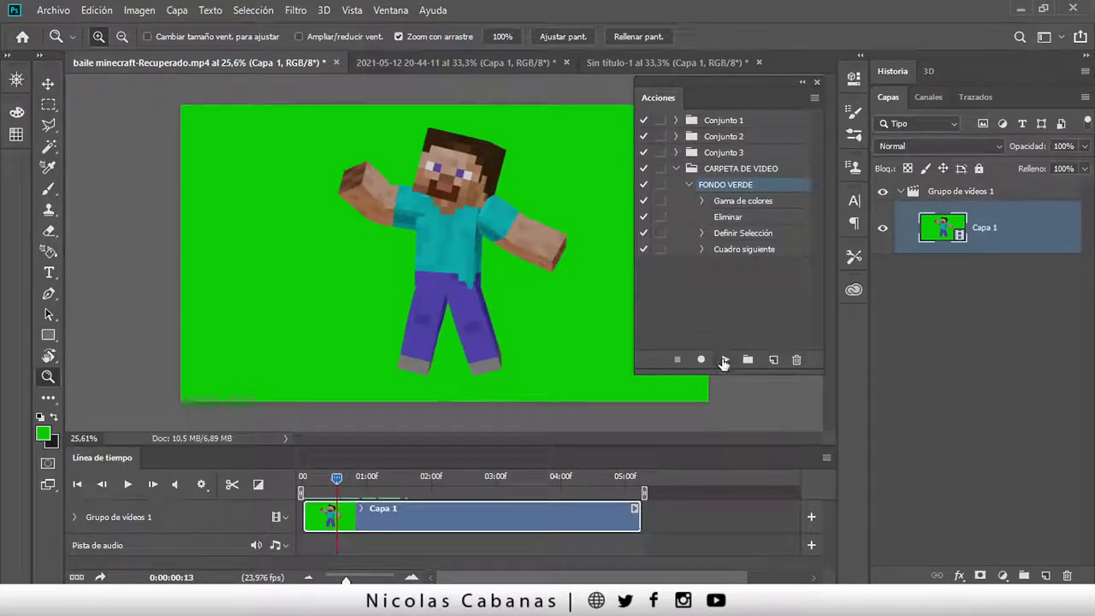
click(723, 359)
click(724, 360)
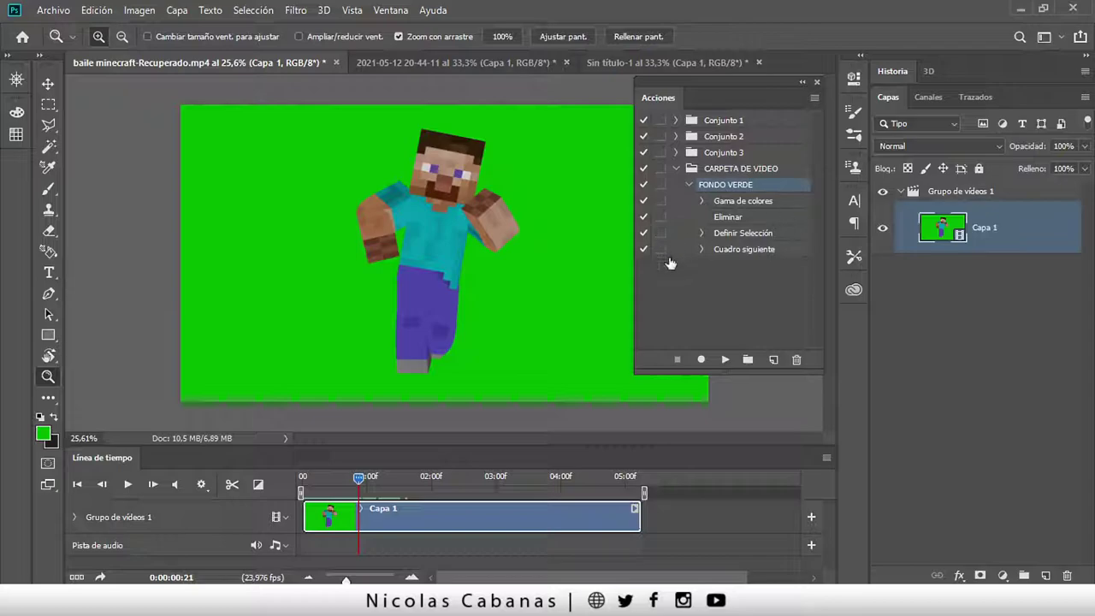
click(311, 478)
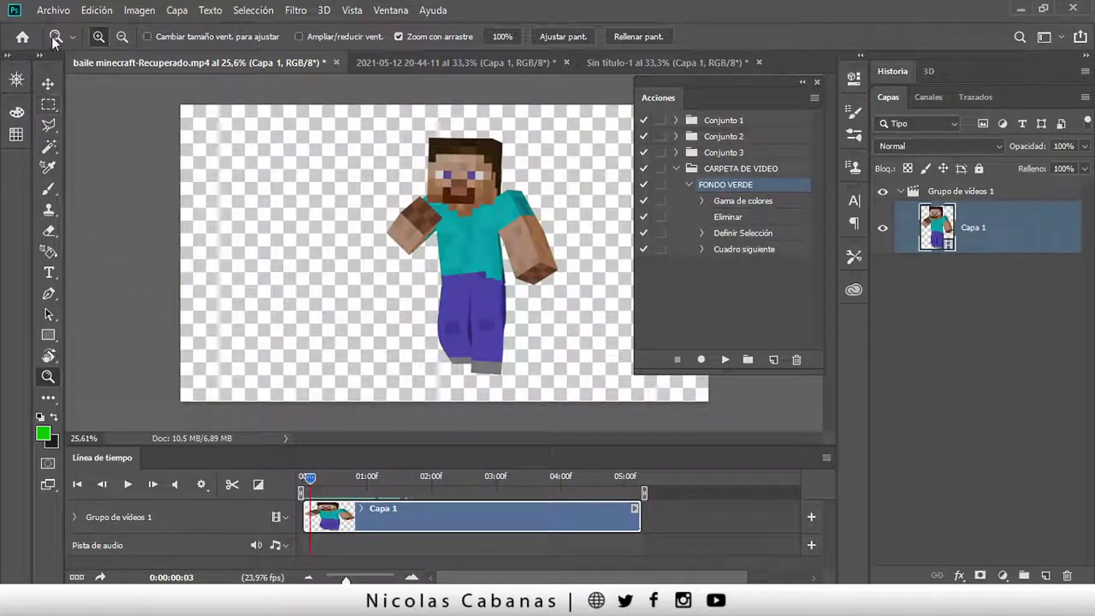
Glance at the Archivo menu, then collapse the Acciones panel to an icon in the right dock.
click(53, 10)
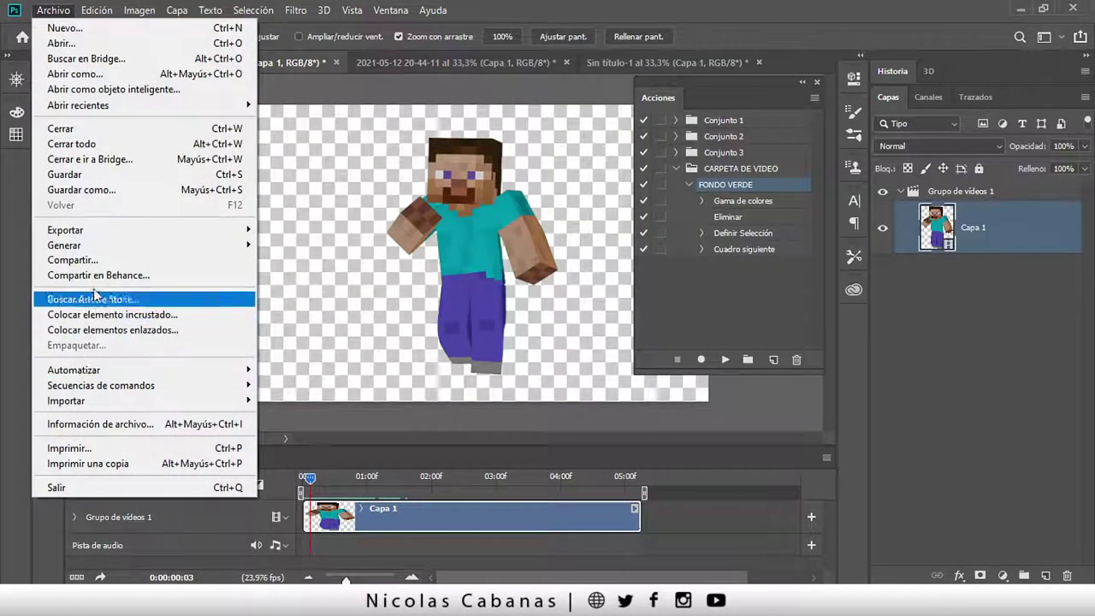
mouse_move(141, 229)
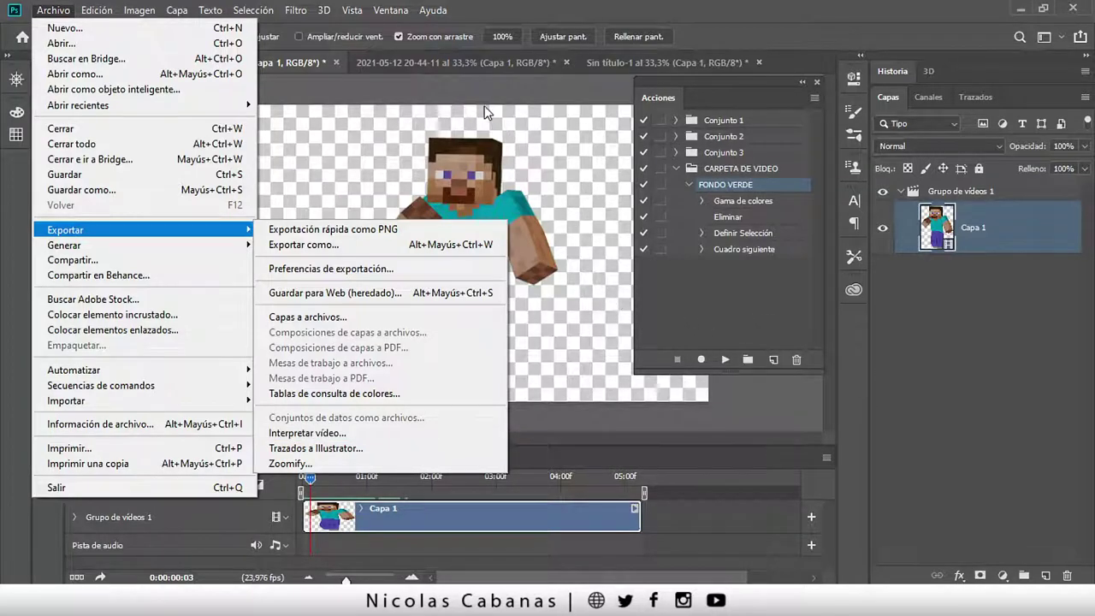
click(802, 82)
drag(649, 82, 855, 327)
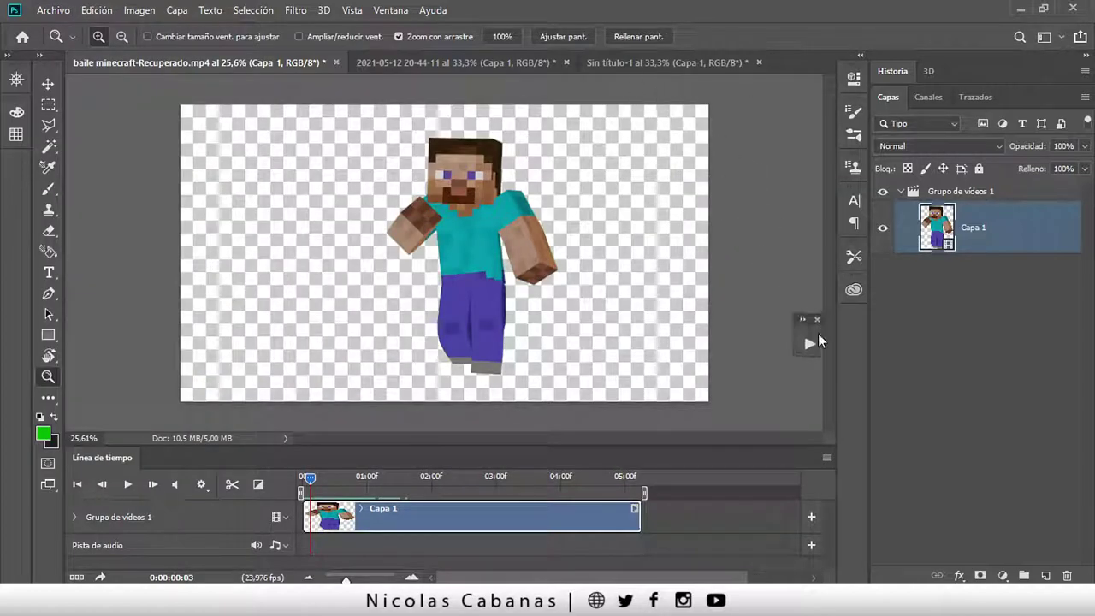
On the 2021-05-12 Clash Royale document, zoom in and trim Capa 1's clip under five seconds.
click(408, 62)
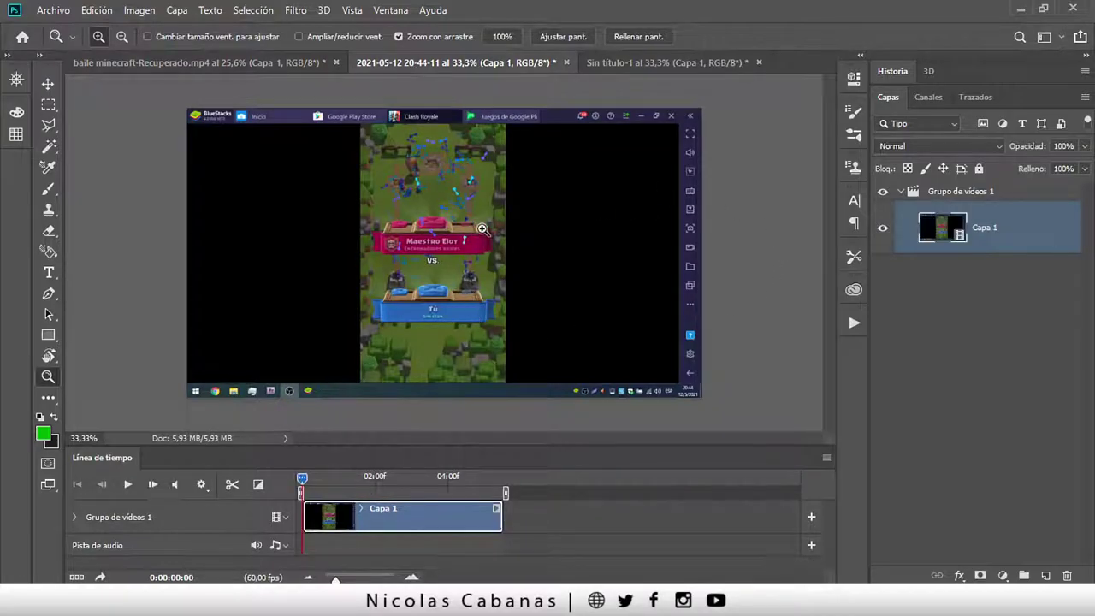
mouse_move(366, 176)
mouse_down()
mouse_move(415, 161)
mouse_move(184, 112)
mouse_move(227, 99)
mouse_up()
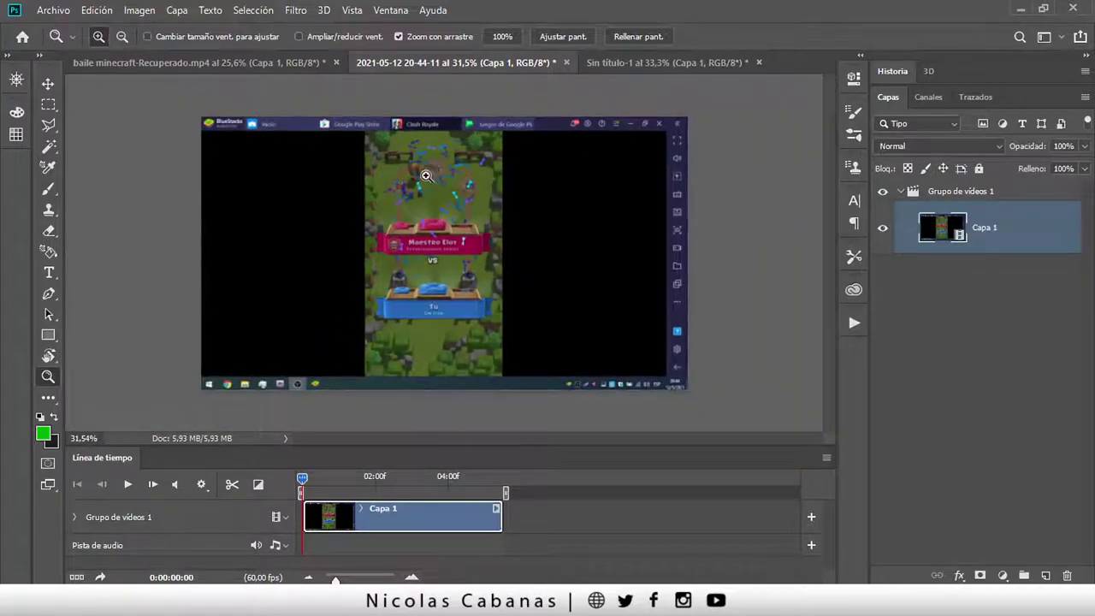
drag(429, 174, 443, 167)
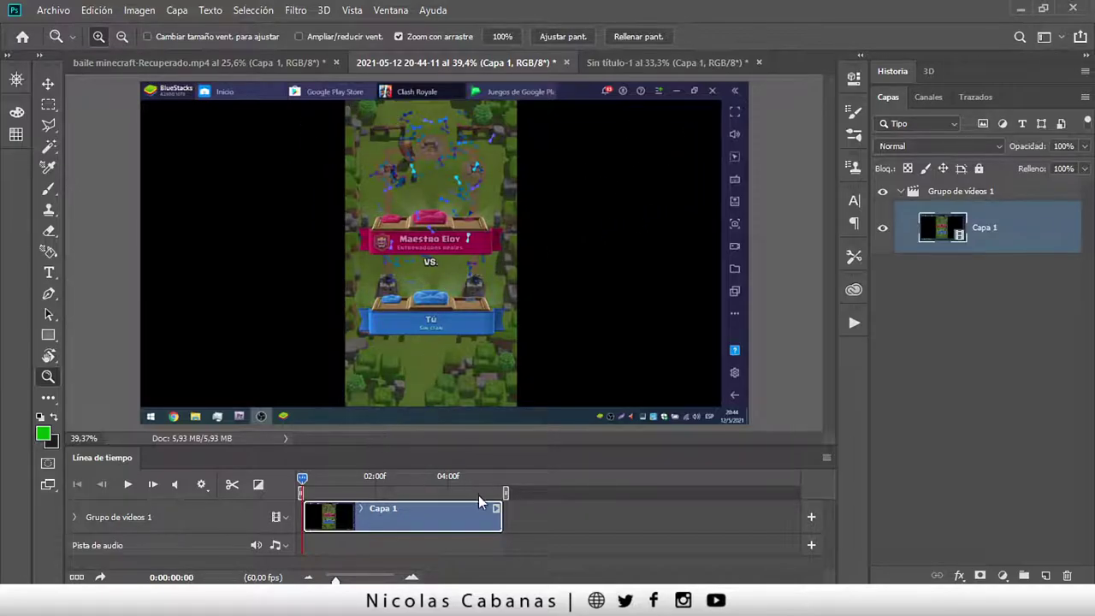
drag(501, 523, 470, 522)
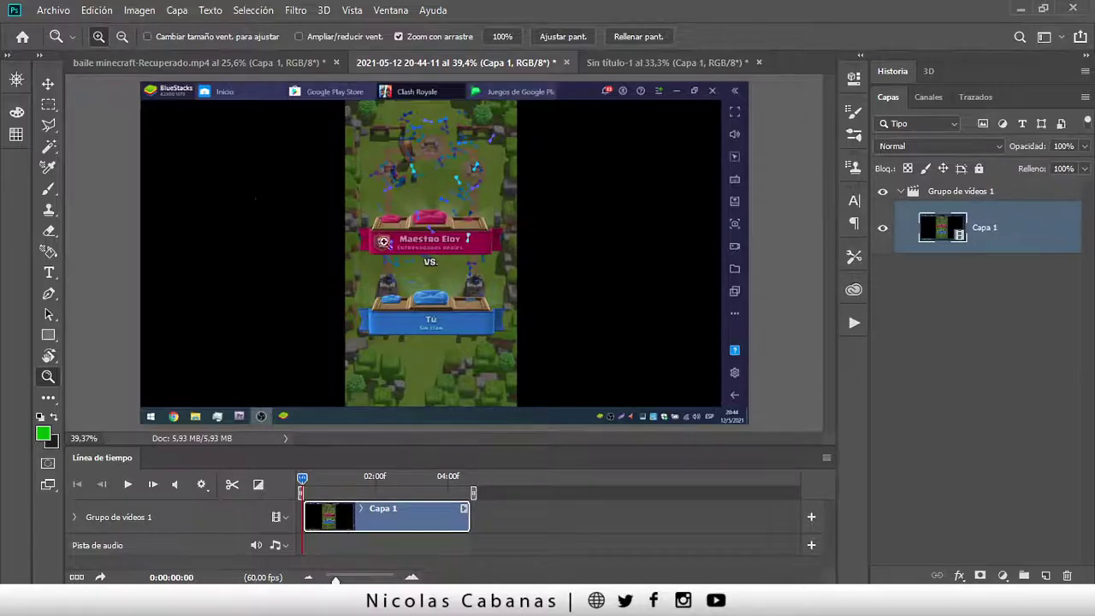
click(49, 105)
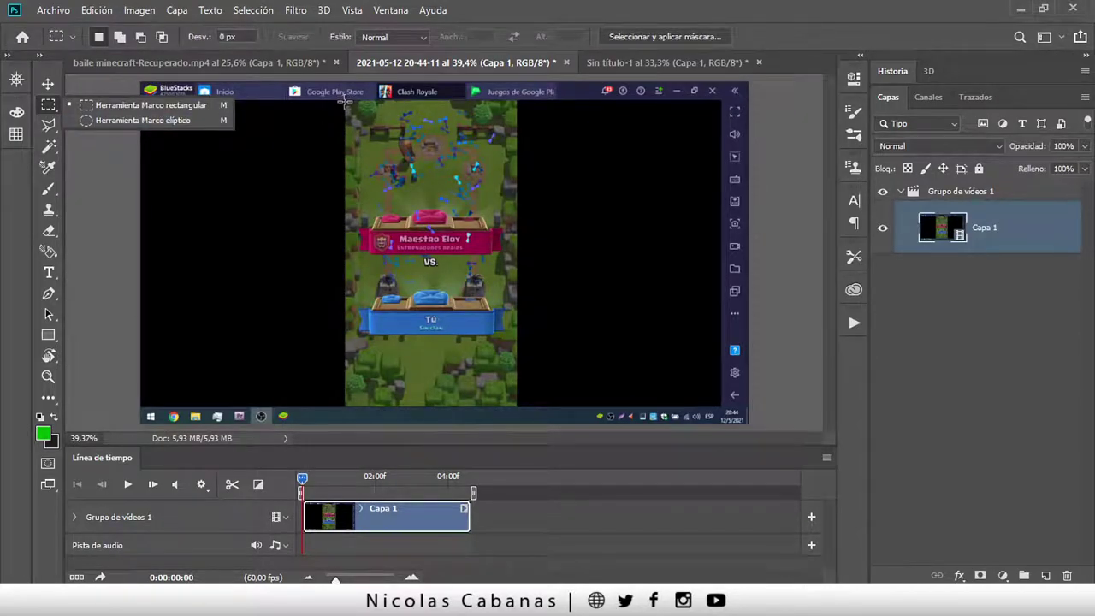
Add a layer mask to Capa 1 revealing only the 544×954 px vertical game area.
drag(344, 100, 514, 404)
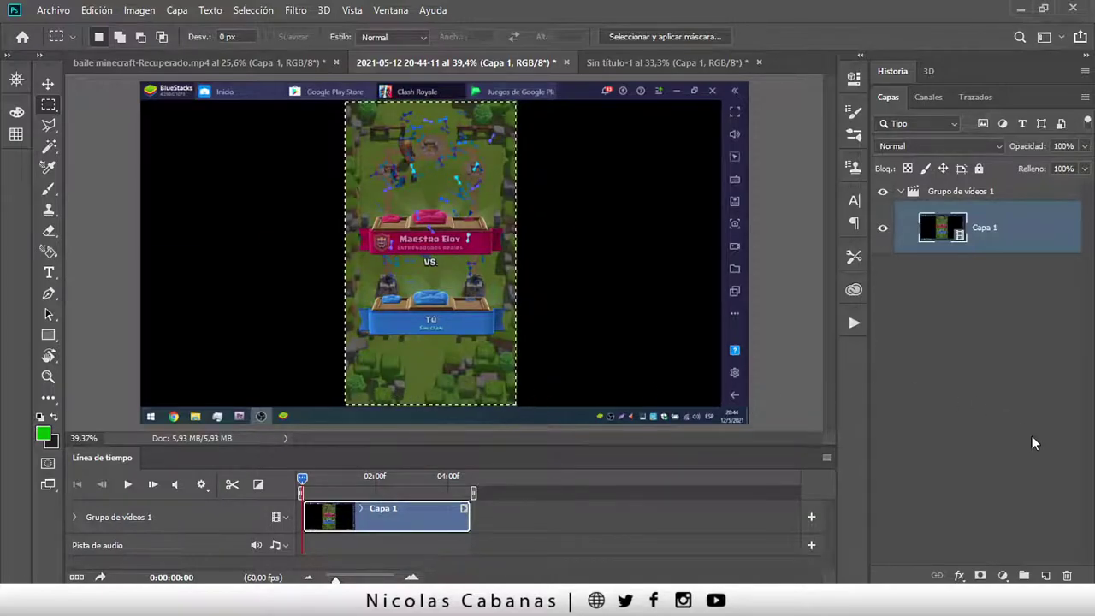
click(980, 576)
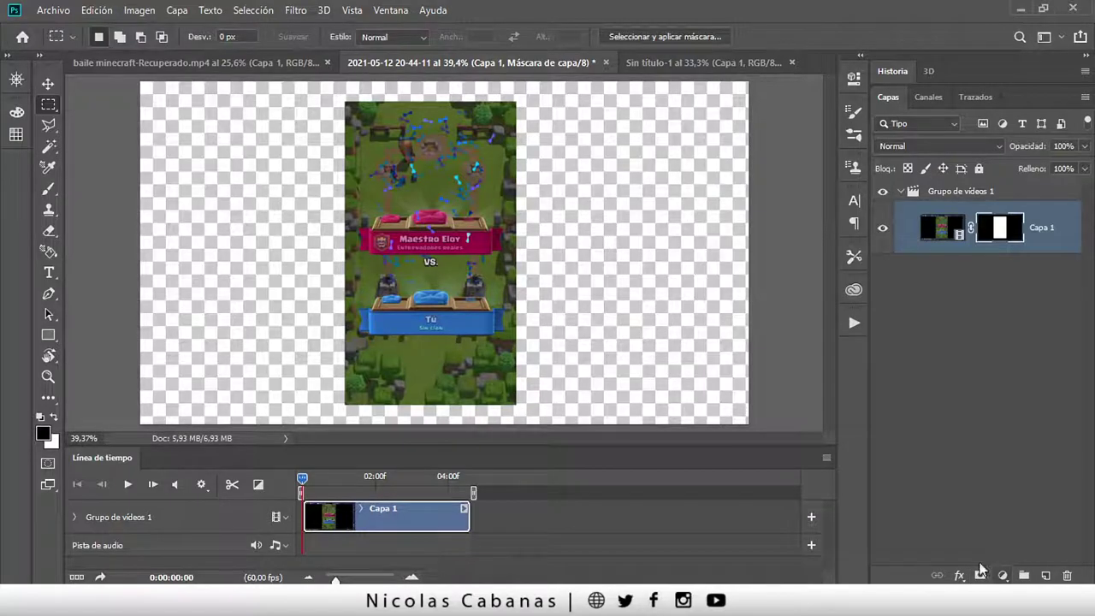
click(139, 10)
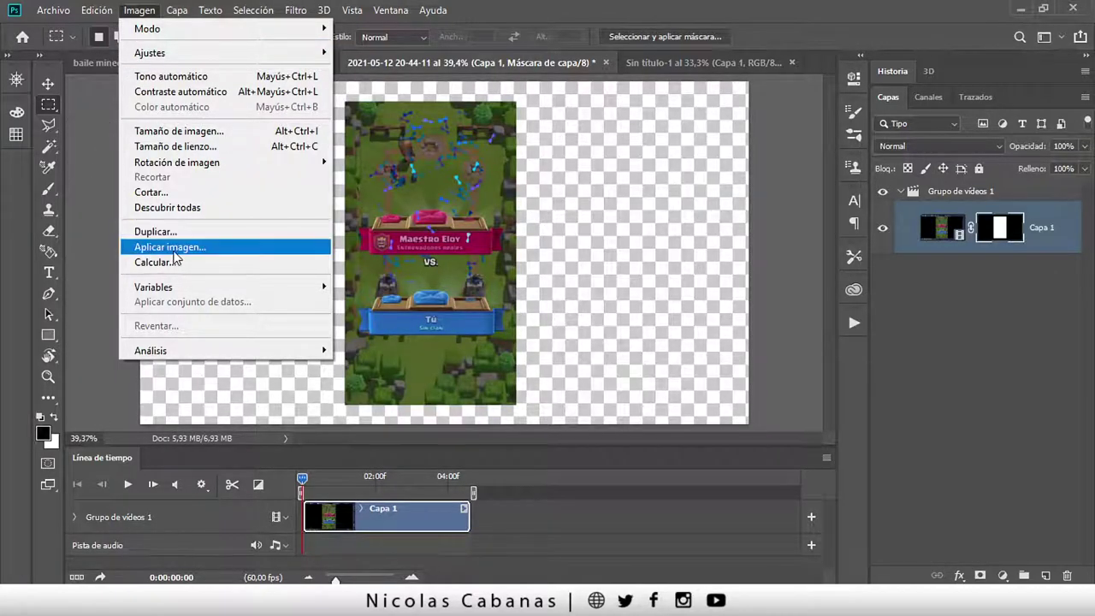
Trim the Clash Royale canvas based on Píxeles transparentes.
click(228, 194)
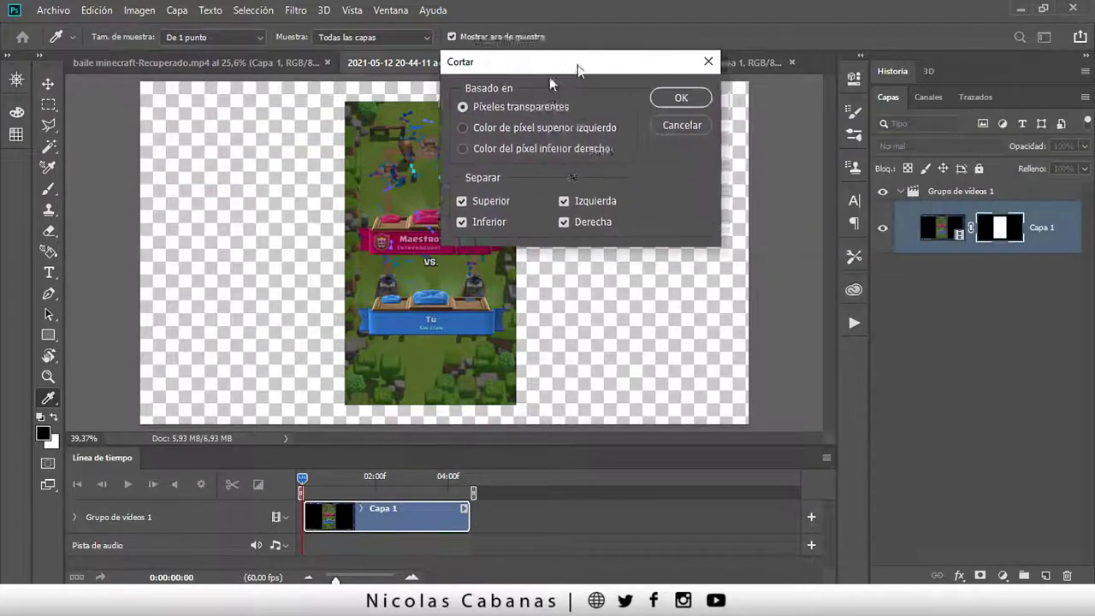
drag(580, 75, 519, 140)
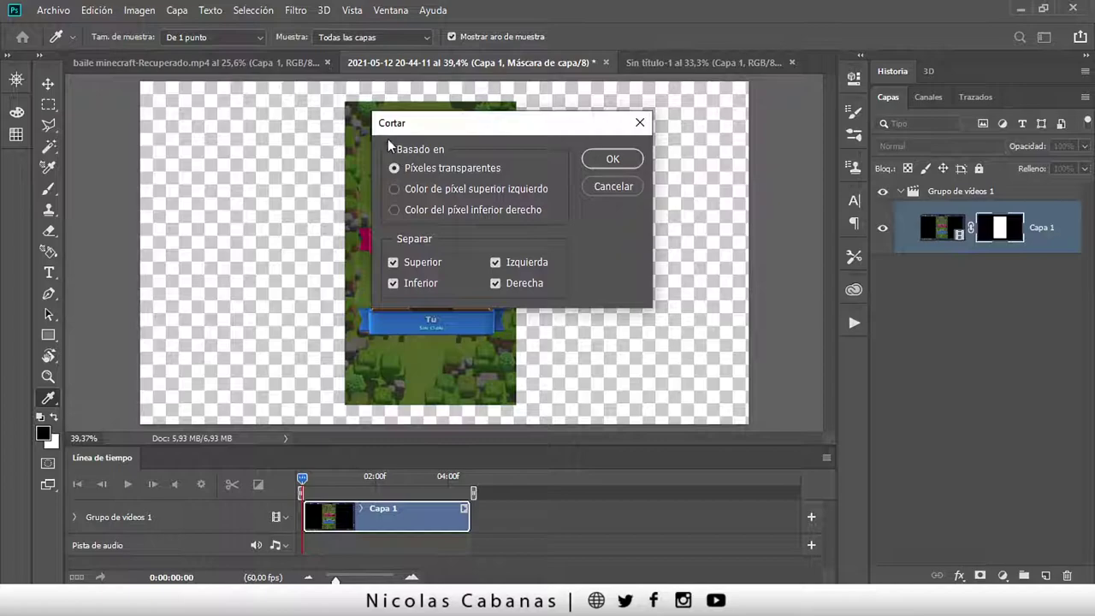
click(614, 159)
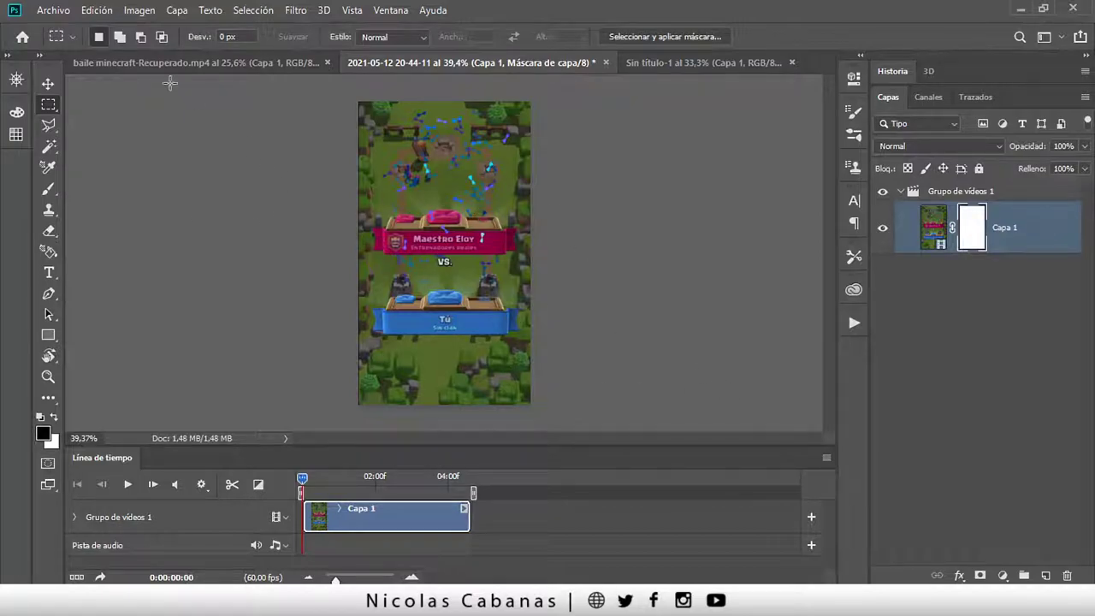
Cancel a second Cortar attempt and return to the baile minecraft document.
click(138, 10)
click(167, 193)
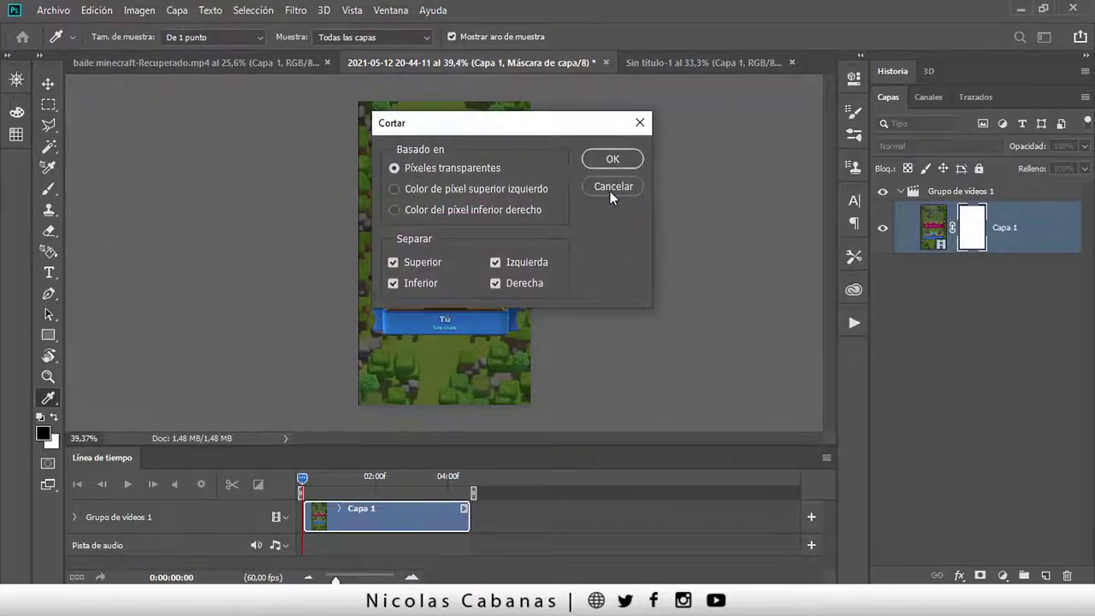
click(612, 186)
key(m)
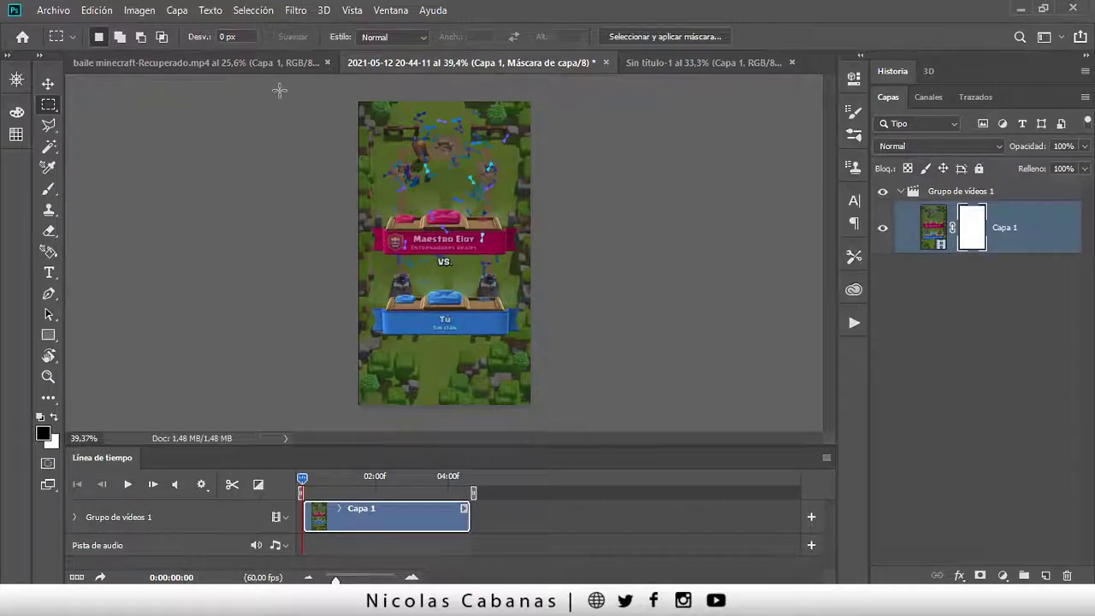
click(270, 66)
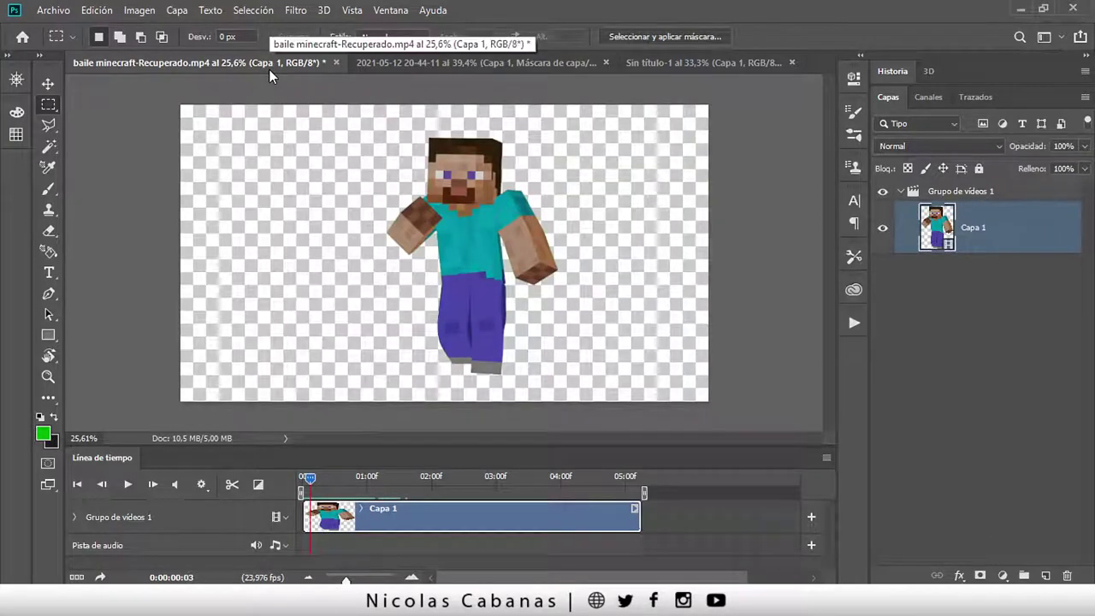